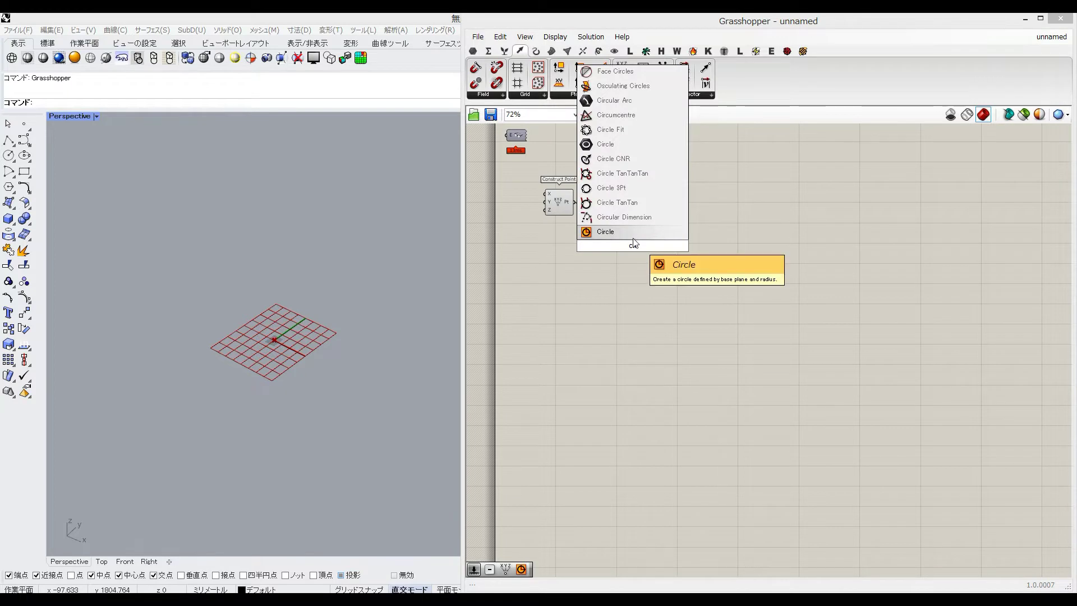
- Add a Circle on the XY Plane and drive its radius with a number slider set to 2000
left_click(602, 232)
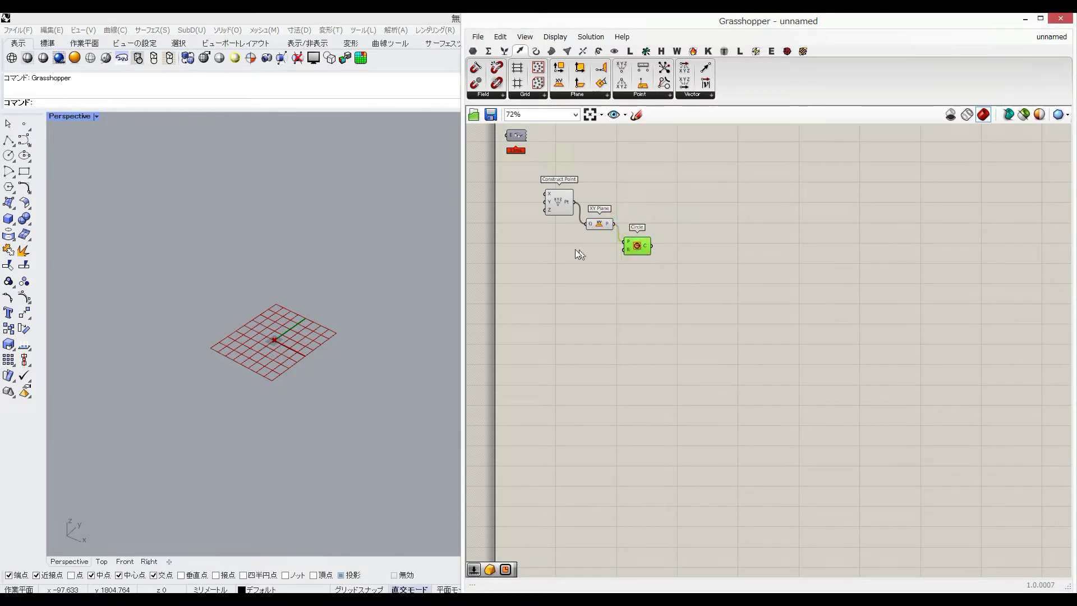
double_click(575, 249)
type("2000")
key("Return")
left_click_drag(606, 249, 624, 249)
left_click(596, 249)
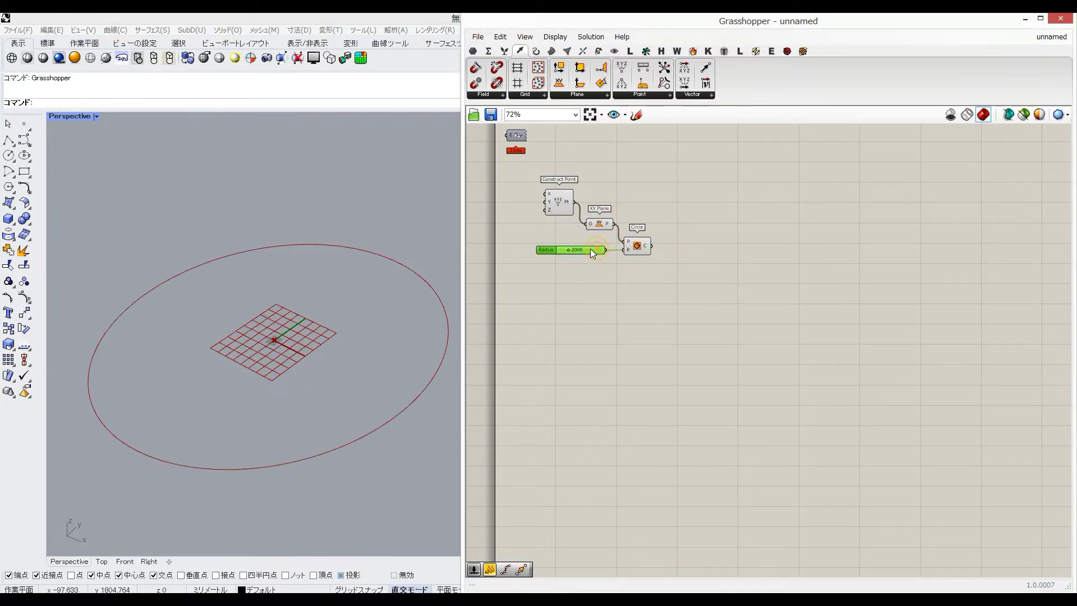
- Add a Divide Curve component for the circle and feed its count from a number slider set to 100
double_click(654, 277)
type("divi")
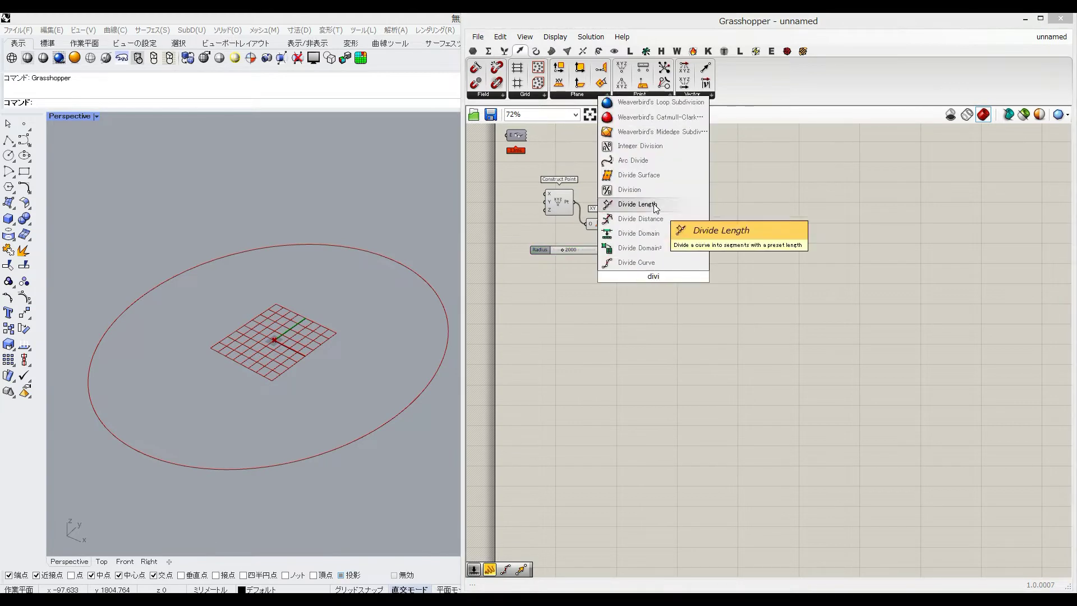
left_click(654, 260)
left_click_drag(648, 278, 671, 254)
double_click(604, 287)
type("100")
key("Return")
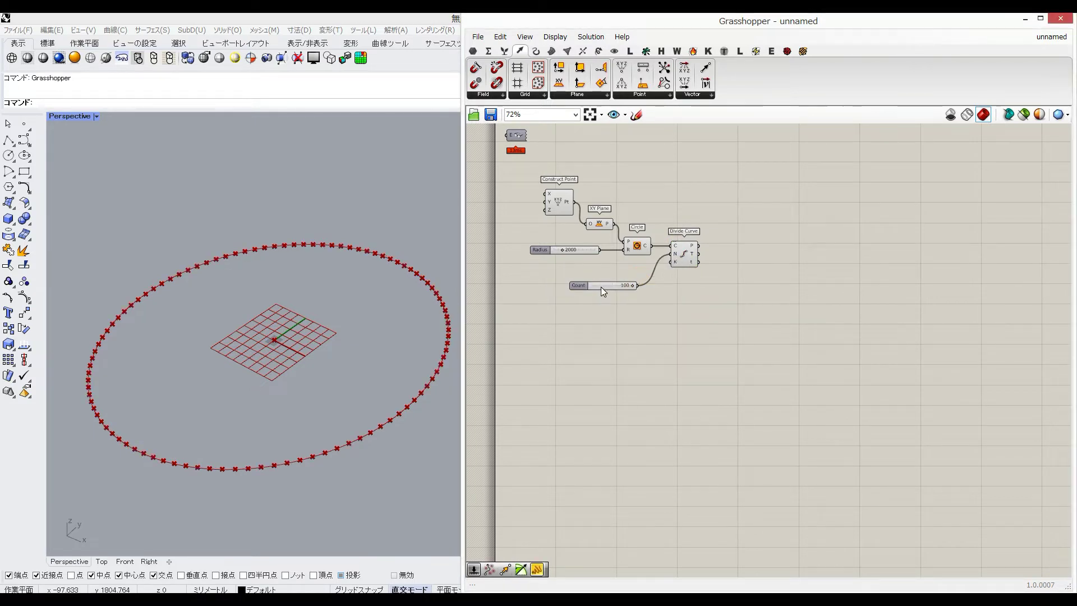
- Add a Move component far along the graph and feed it the Divide Curve points as geometry
left_click(752, 274)
right_click_drag(755, 272, 715, 268)
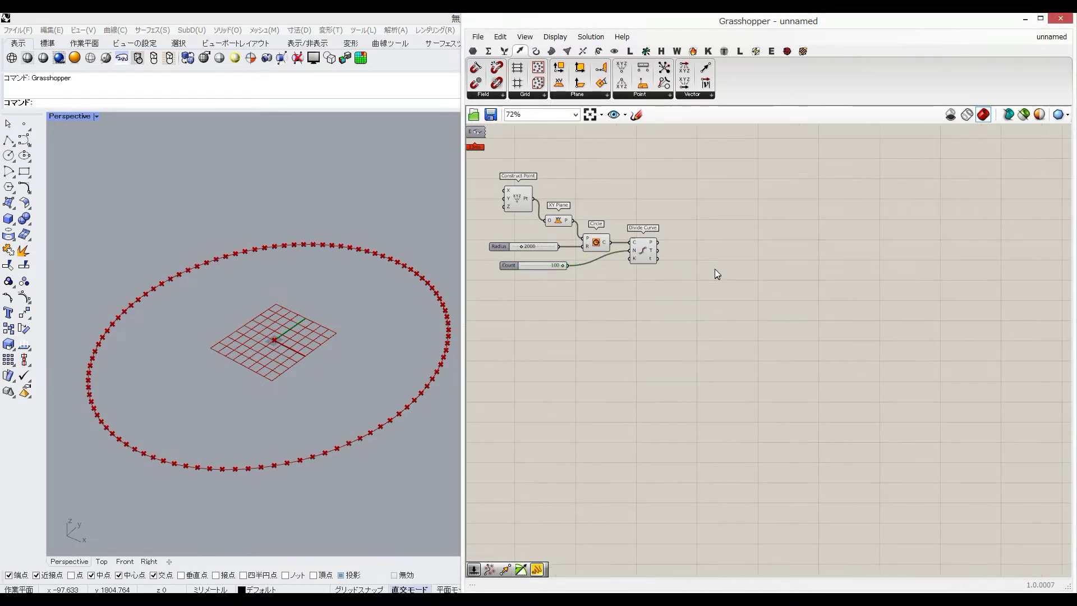
double_click(715, 268)
type("move")
key("Return")
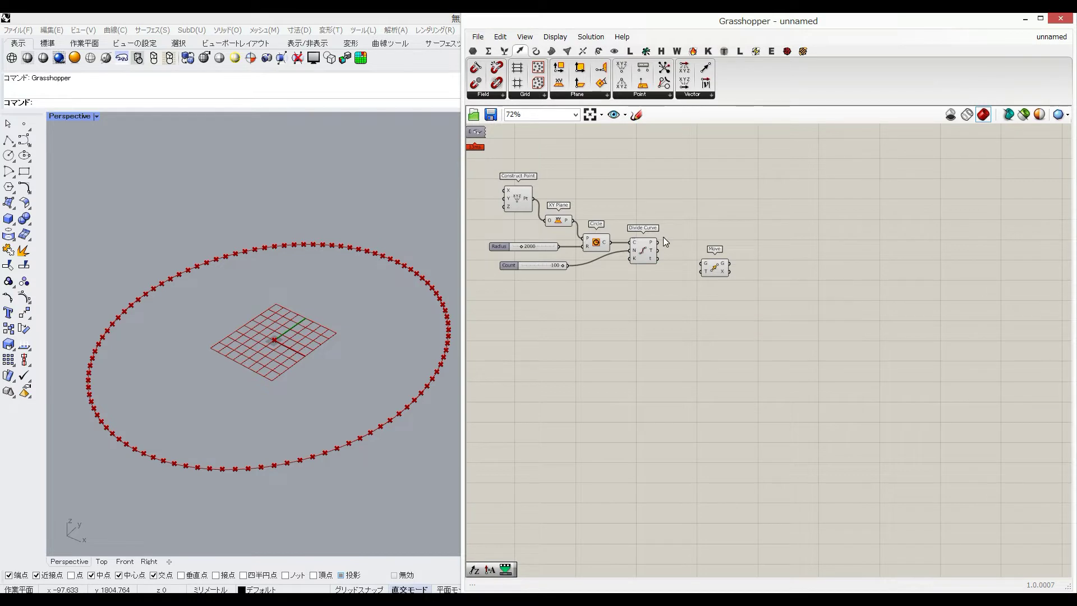
left_click_drag(695, 257, 1005, 250)
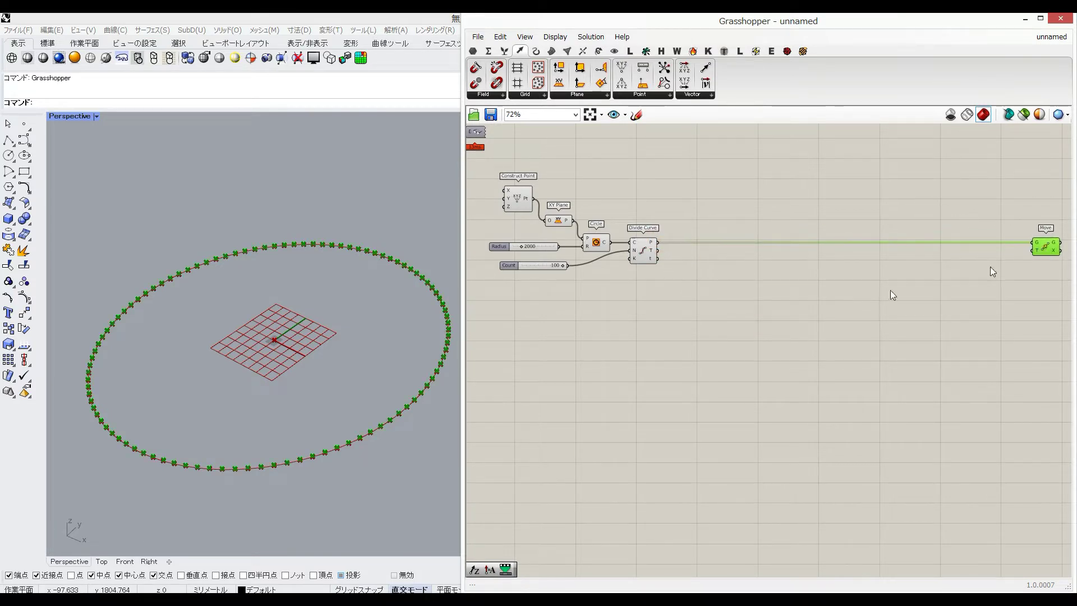
- Add a Remap Numbers component and feed the Divide Curve parameters into its value input
double_click(793, 292)
type("remap")
left_click(751, 275)
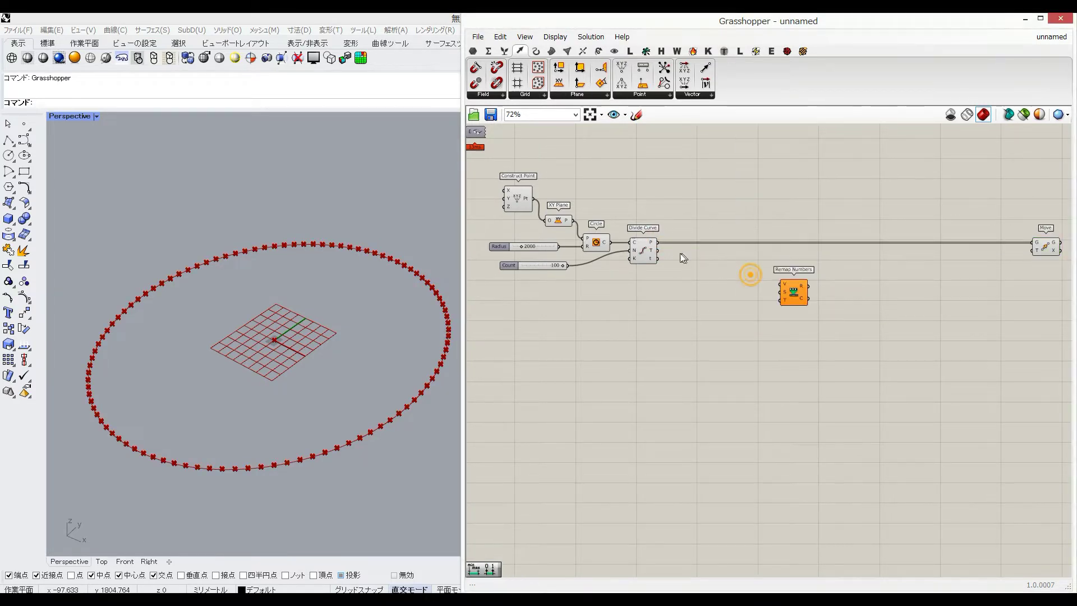
left_click_drag(786, 288, 733, 260)
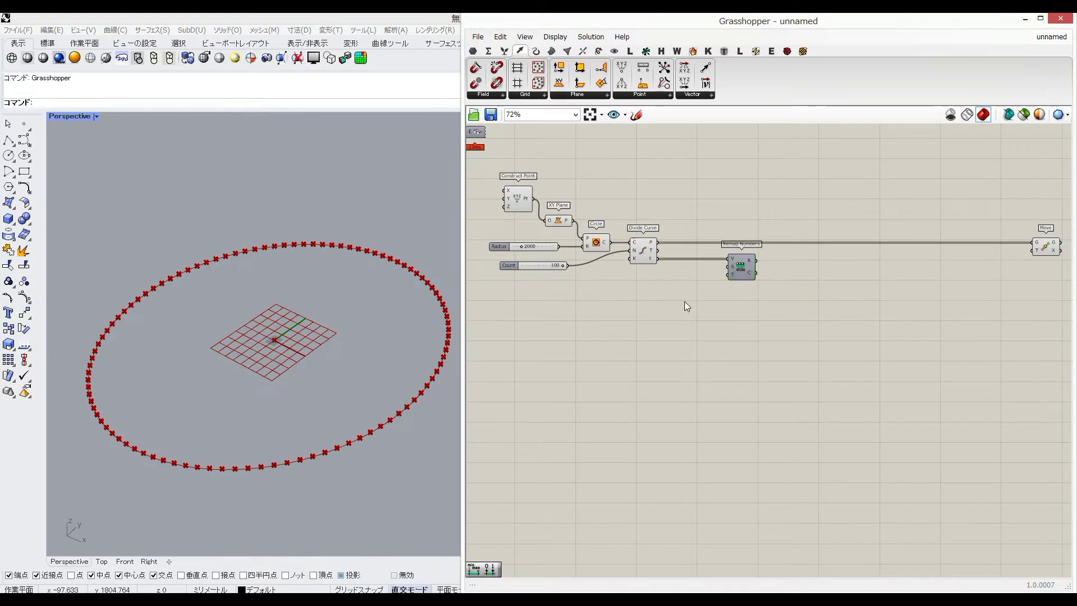
- Add a Bounds component that takes the Divide Curve parameters and supplies the source domain of Remap Numbers
double_click(685, 303)
type("bounds")
left_click(677, 288)
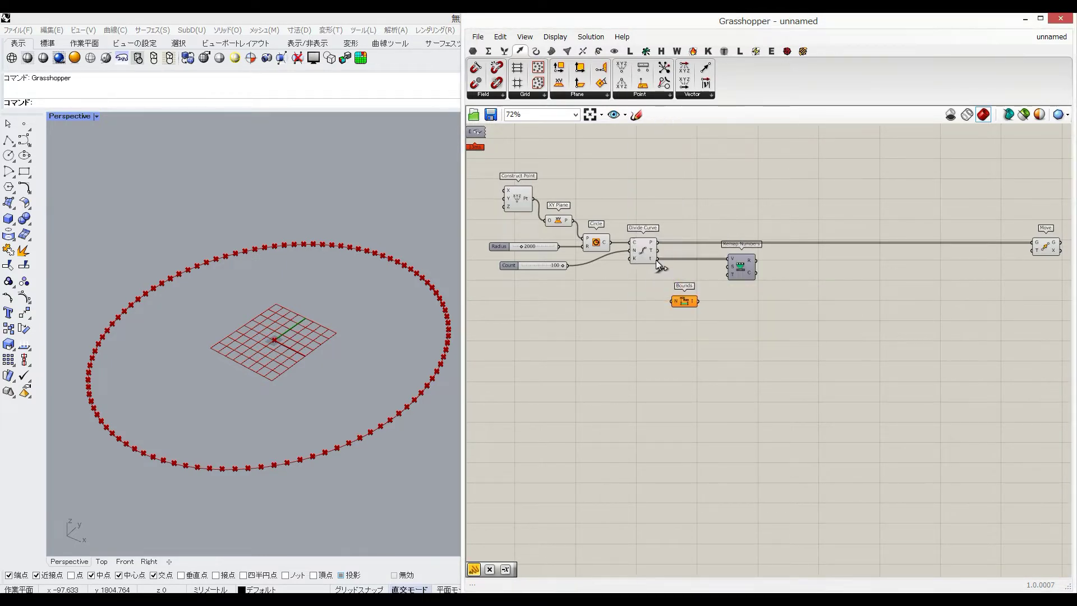
left_click_drag(658, 258, 689, 271)
- Add a Multiplication component below Bounds and feed its A input from a number slider set to 5
double_click(667, 318)
type("multiplication")
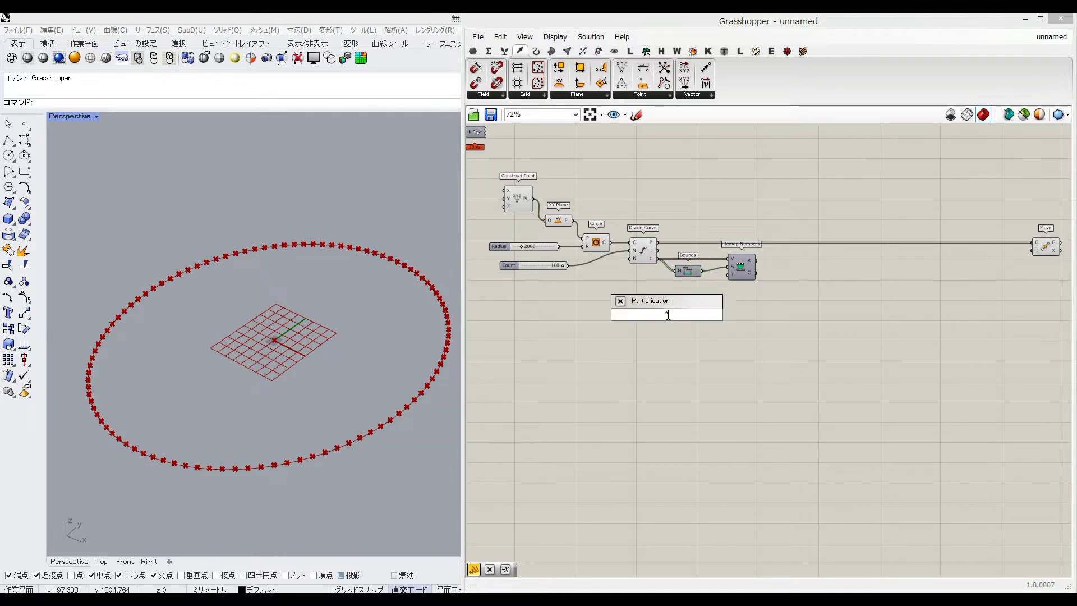
key("Return")
double_click(598, 294)
type("10")
key("Return")
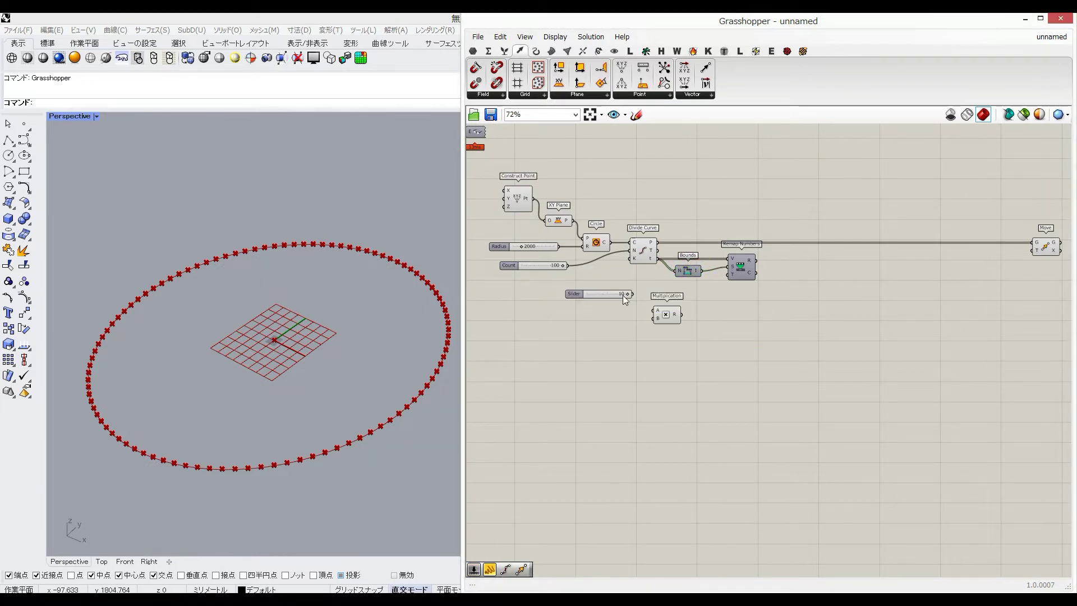
left_click_drag(613, 297, 655, 311)
- Feed a panel containing 360 into the Multiplication's B input and wire the product to the Remap Numbers target domain
double_click(592, 337)
type("//360")
key("Return")
left_click(591, 336)
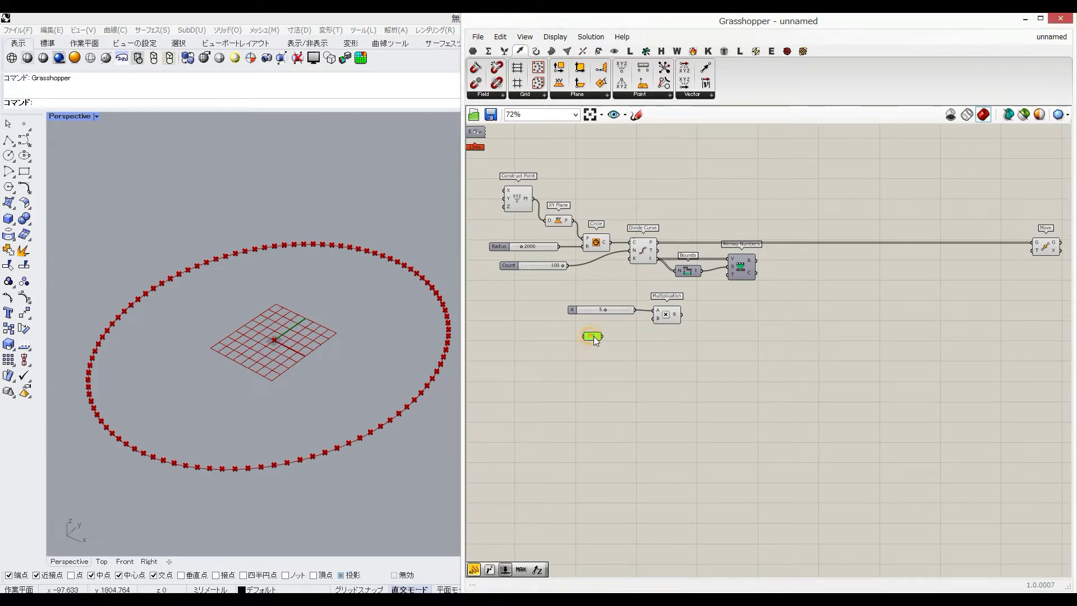
left_click_drag(613, 329, 618, 328)
left_click(620, 311)
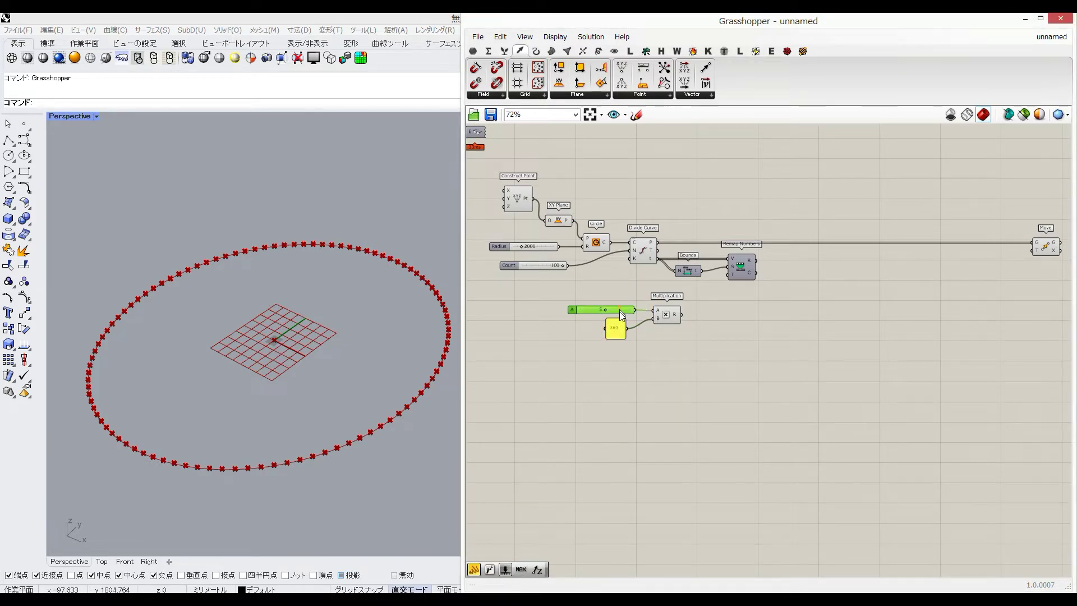
left_click_drag(698, 351, 688, 302)
- Add a Radians component that converts the remapped numbers
left_click(771, 315)
right_click_drag(762, 313, 709, 317)
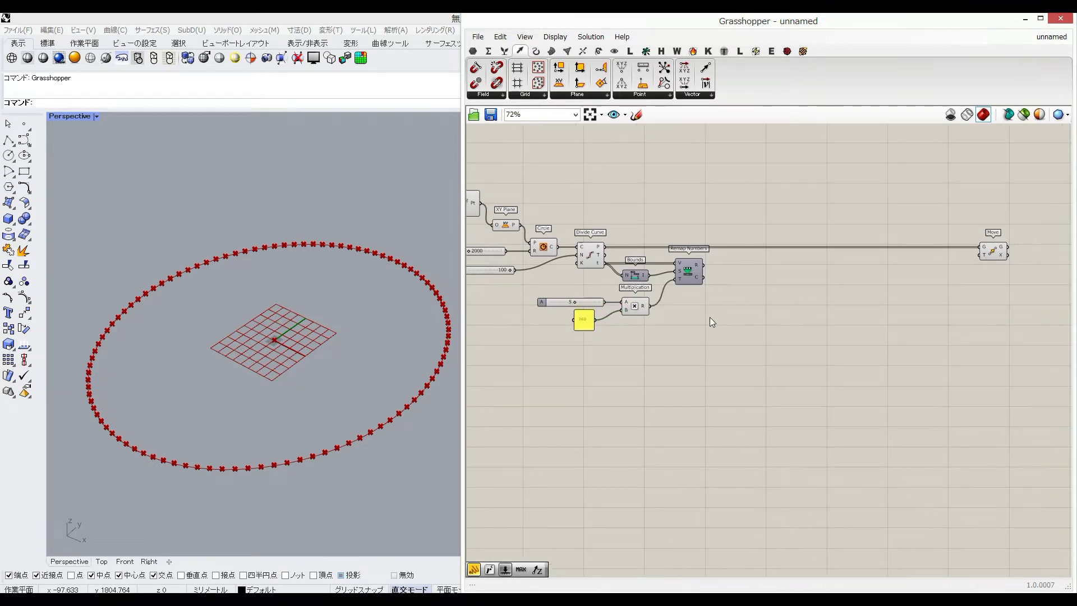
double_click(709, 318)
type("radians")
key("Return")
left_click_drag(700, 320, 706, 269)
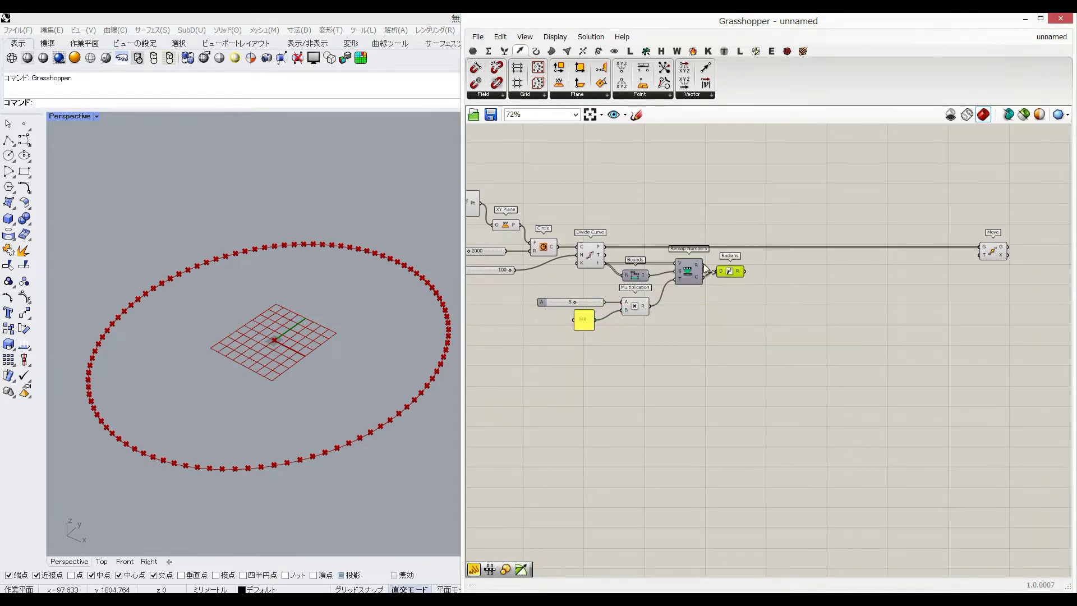
- Add a Sine component and feed it the Radians result
double_click(747, 290)
type("sin")
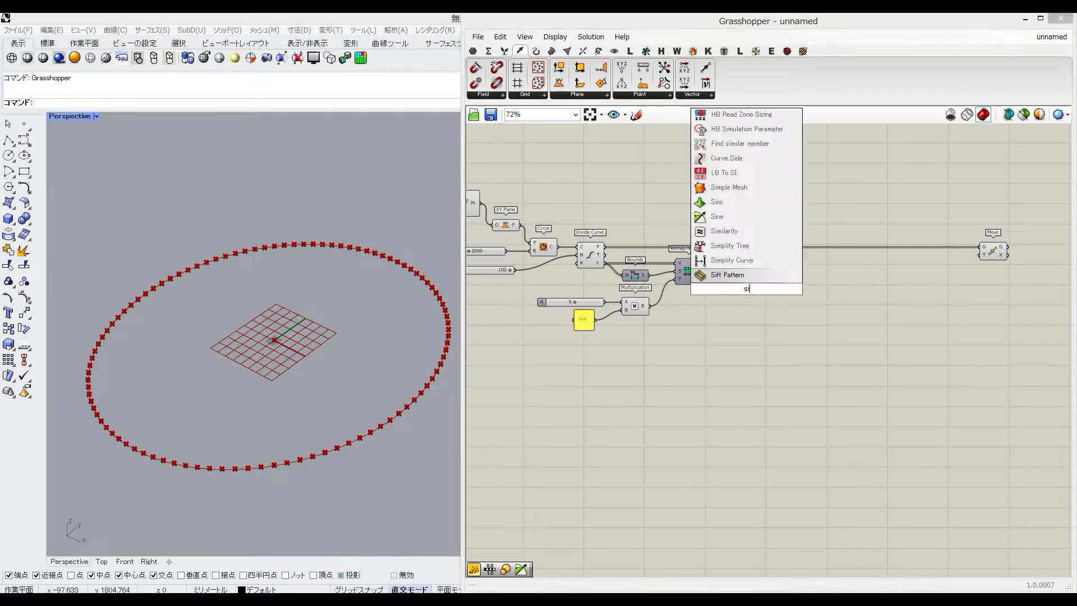
key("Return")
left_click_drag(747, 290, 784, 265)
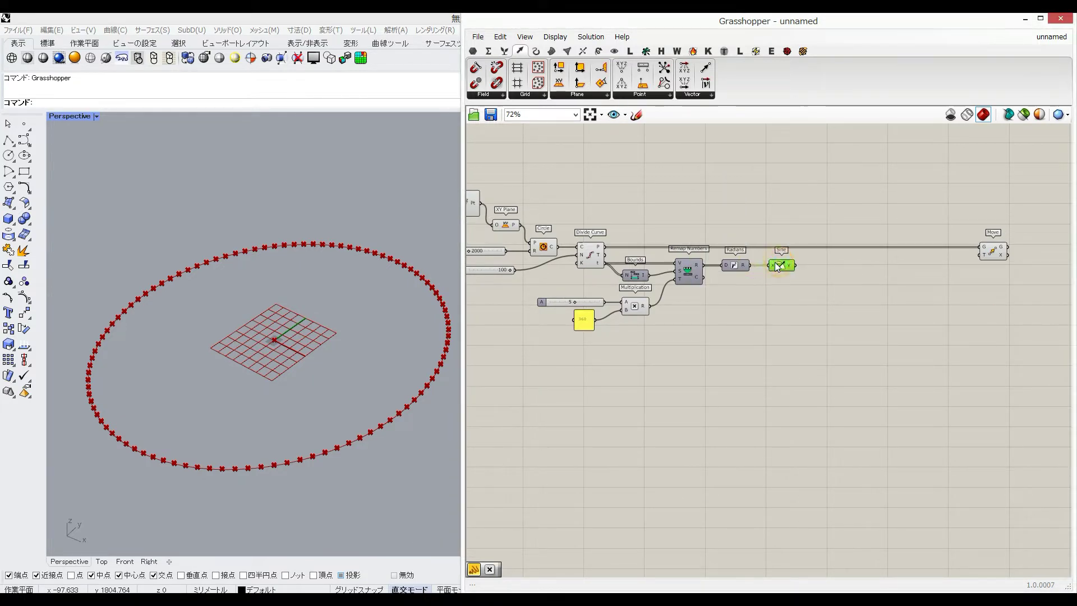
- Inspect the Sine output values in a panel placed below the graph
left_click(474, 51)
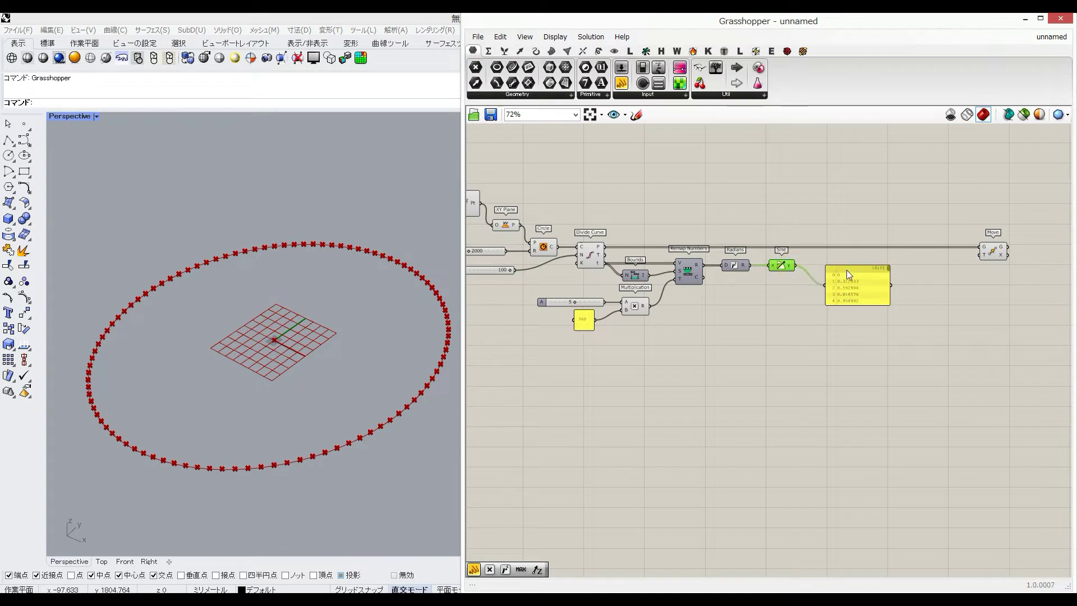
left_click_drag(848, 267, 662, 400)
- Add a Maximum component comparing the Sine output with a panel containing 0
double_click(836, 327)
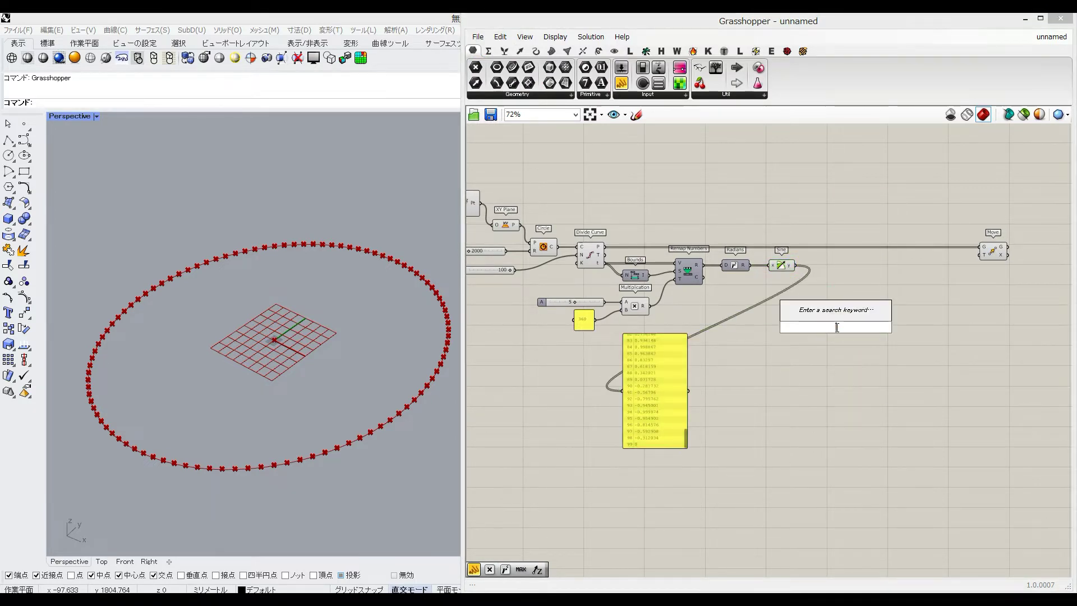
type("max")
left_click(844, 314)
left_click_drag(826, 320, 814, 268)
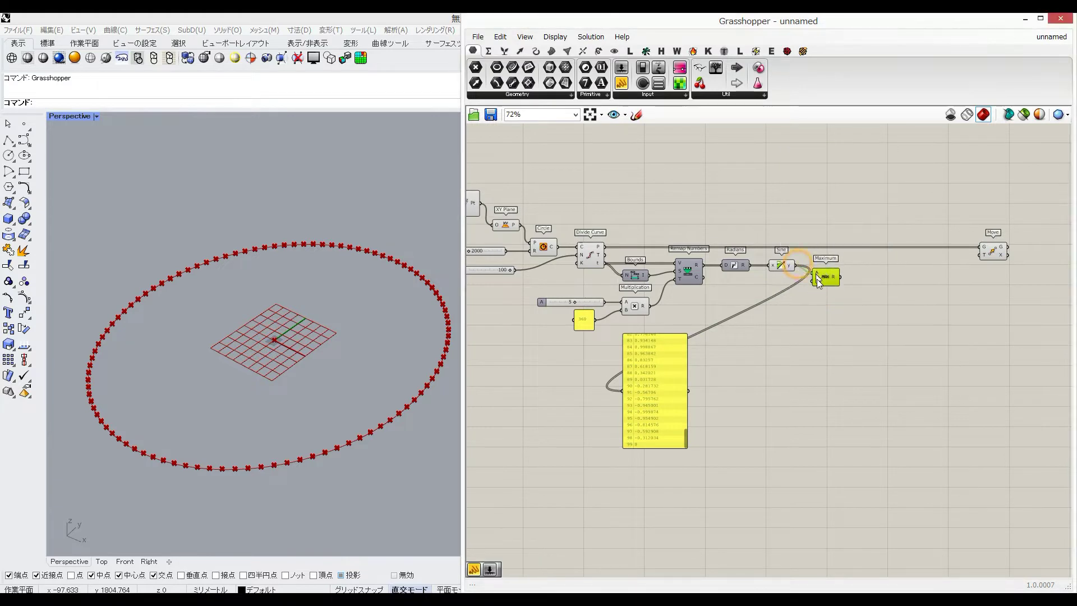
double_click(816, 311)
type("0")
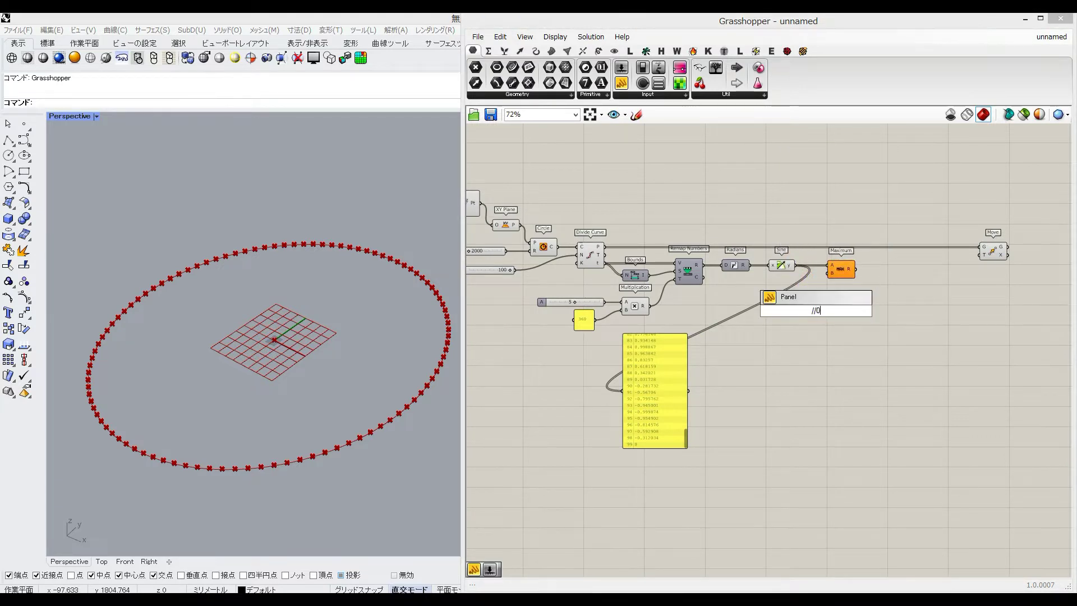
key("Return")
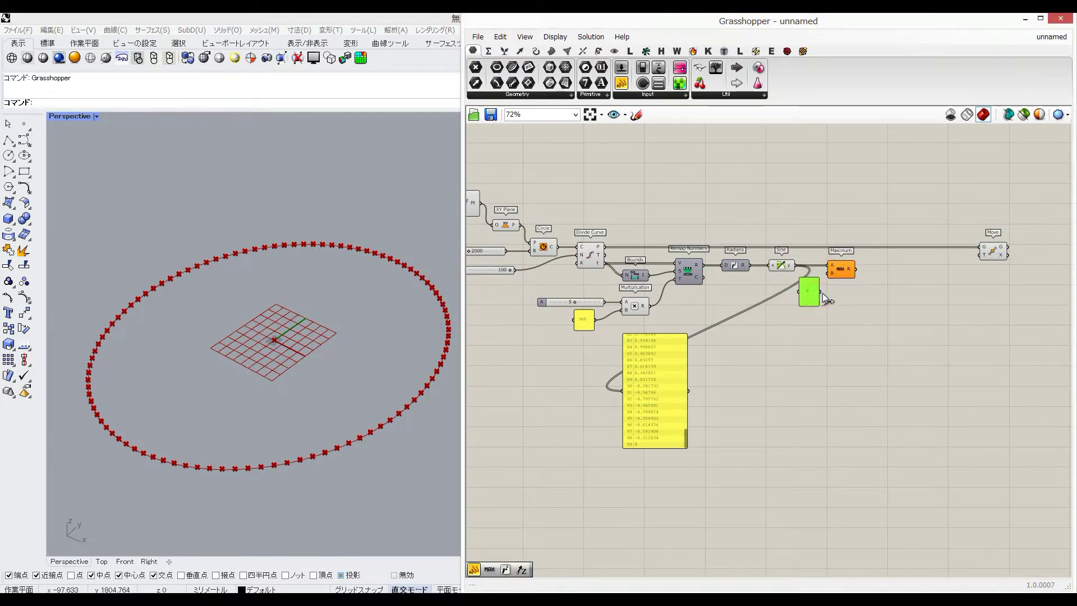
- Compare the Sine and Maximum outputs using a duplicated panel, and delete both value panels
left_click_drag(664, 379, 915, 327, "alt")
left_click_drag(857, 269, 860, 299)
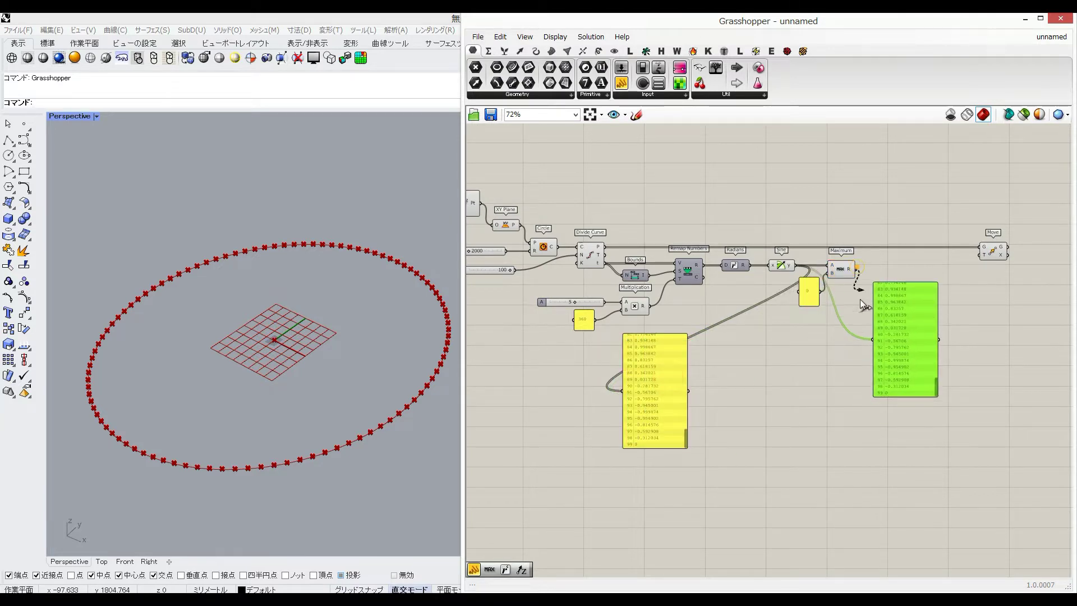
left_click_drag(900, 343, 777, 397)
left_click_drag(681, 432, 688, 333)
left_click_drag(813, 442, 578, 406)
key("Delete")
- Multiply the Maximum output by a number slider set to 200 using a new Multiplication component
double_click(874, 316)
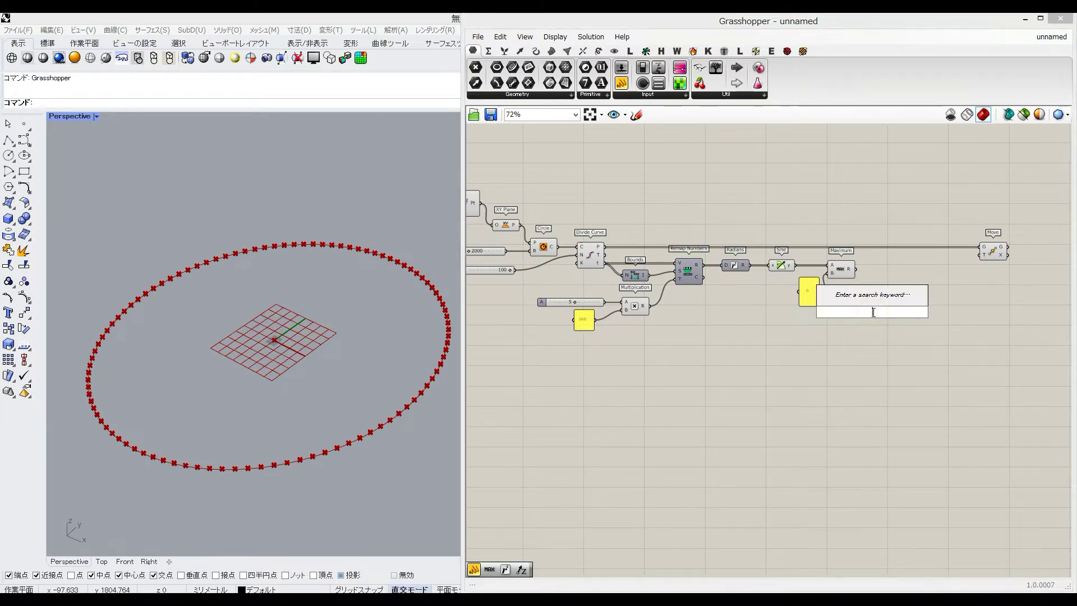
type("*")
key("Return")
left_click_drag(873, 312, 896, 274)
double_click(841, 325)
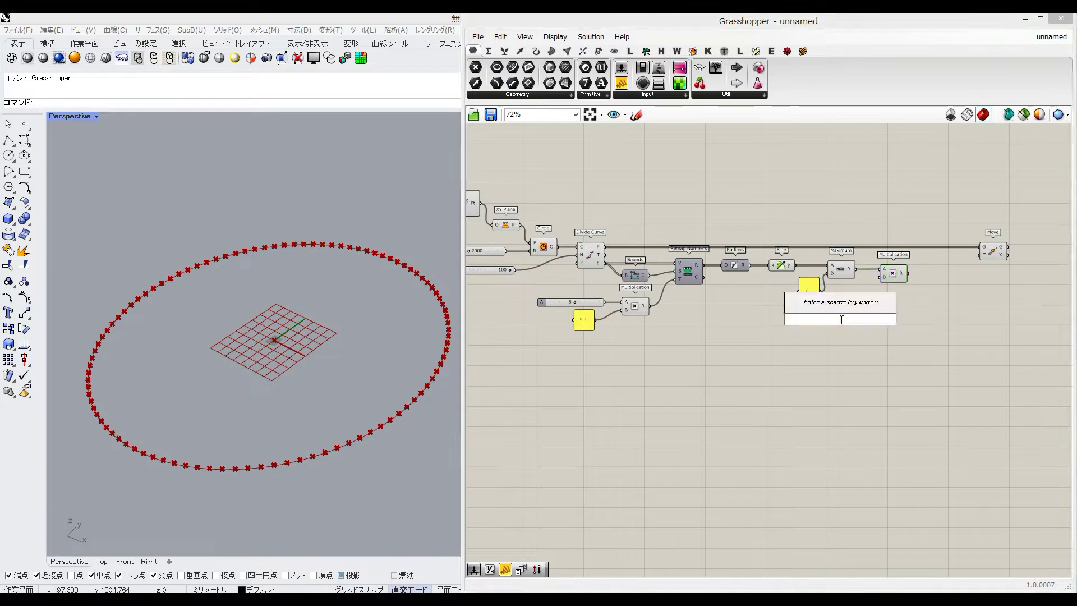
type("200")
key("Return")
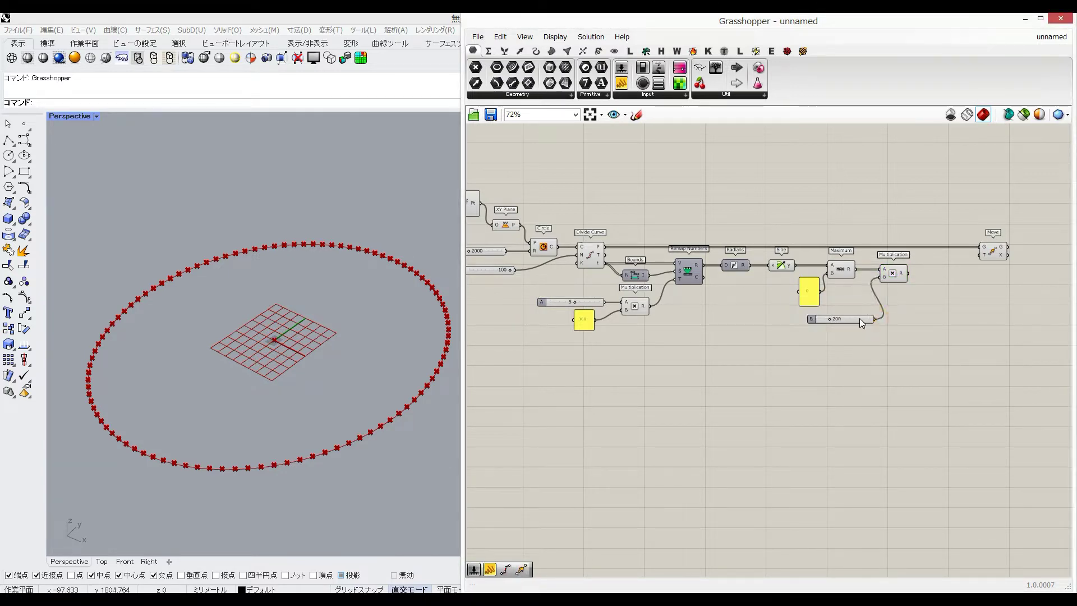
- Add a Unit Z vector scaled by the product and feed it to the Move component's translation input
double_click(904, 301)
type("z")
key("Return")
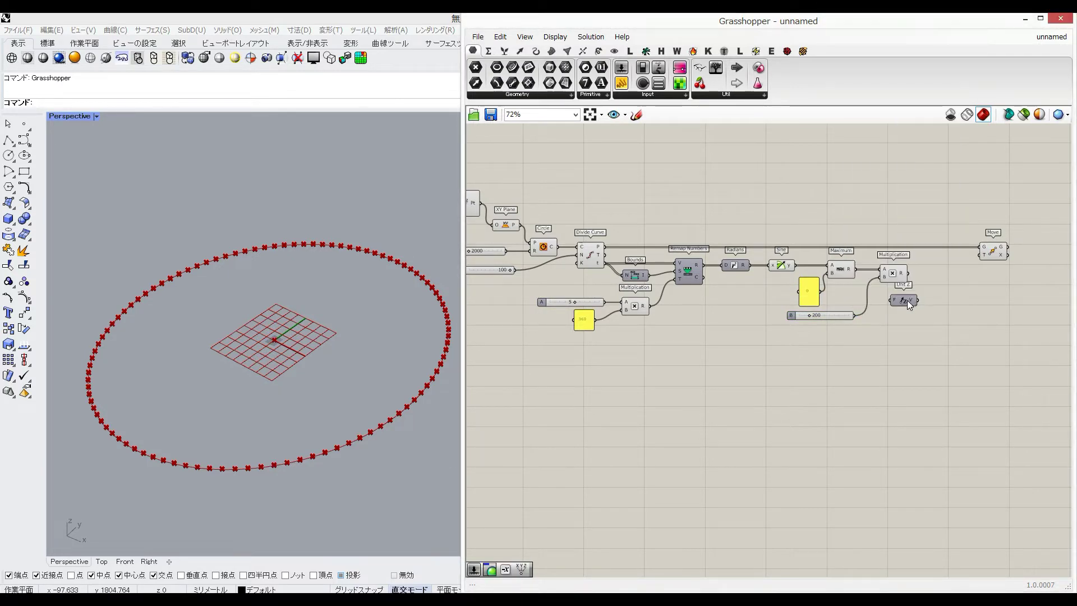
left_click_drag(904, 301, 993, 254)
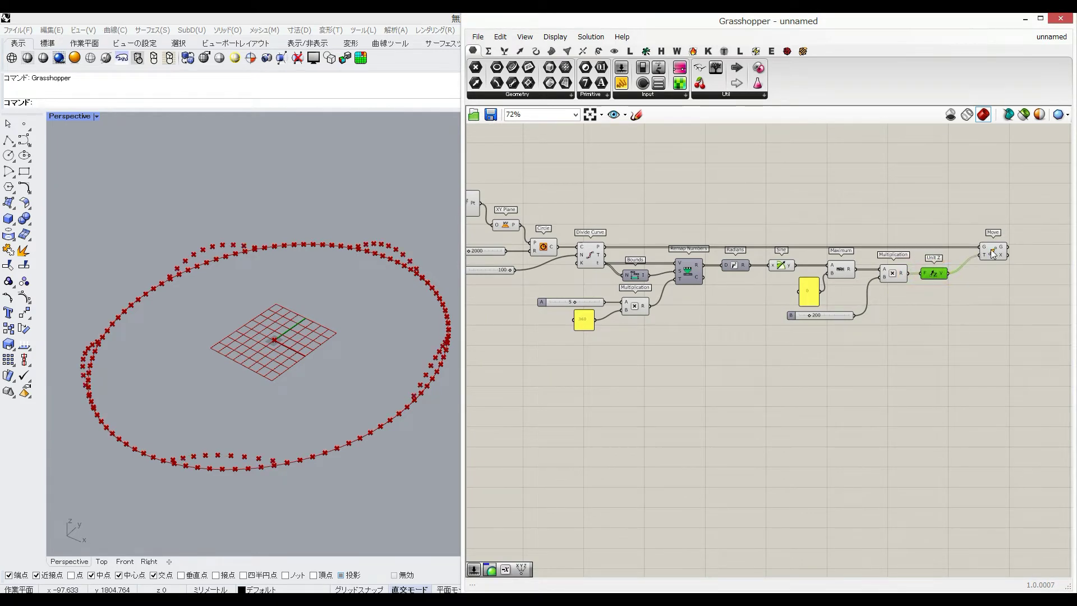
left_click(1003, 250)
right_click_drag(357, 382, 284, 416)
- Add a Scale component that scales the moved points about the constructed centre point
left_click(765, 206)
right_click_drag(765, 206, 819, 199)
double_click(732, 212)
type("sca")
left_click(728, 185)
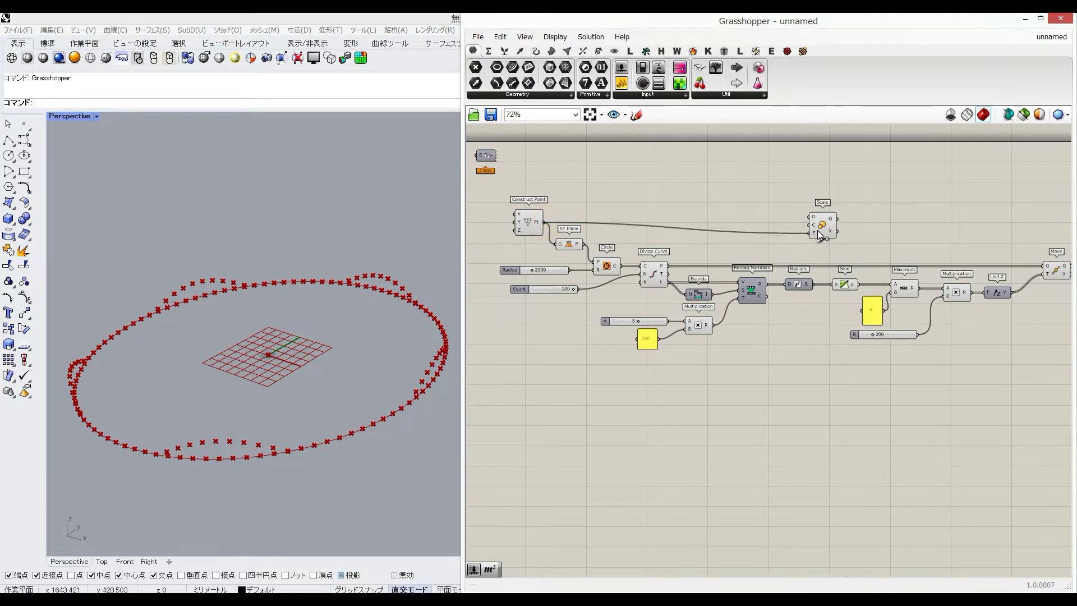
left_click_drag(818, 231, 815, 225)
right_click_drag(884, 243, 621, 234)
left_click_drag(563, 219, 825, 214)
- Feed the Scale factor from a number slider set to 0.5
double_click(741, 235)
type("0")
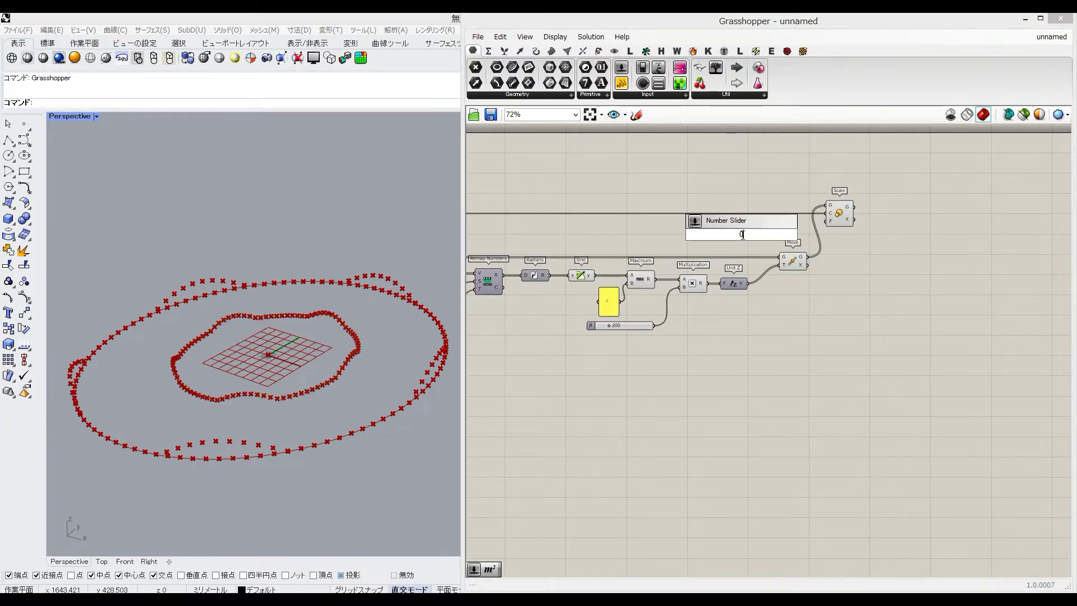
key("Return")
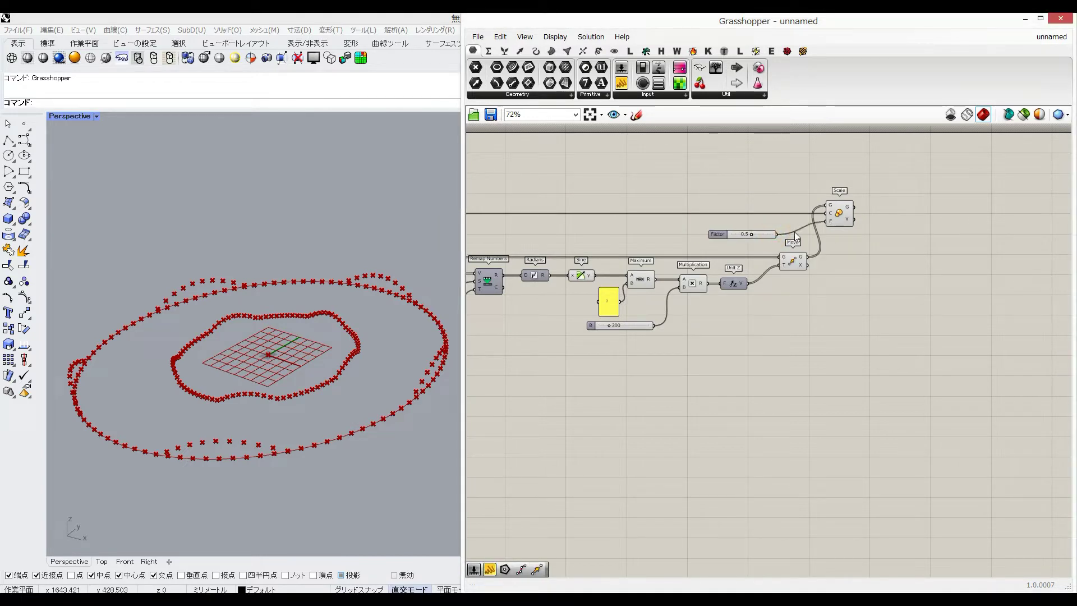
left_click_drag(762, 234, 773, 221)
- Turn off the preview of the components upstream of Move, including the circle and its division points
right_click_drag(915, 285, 849, 288)
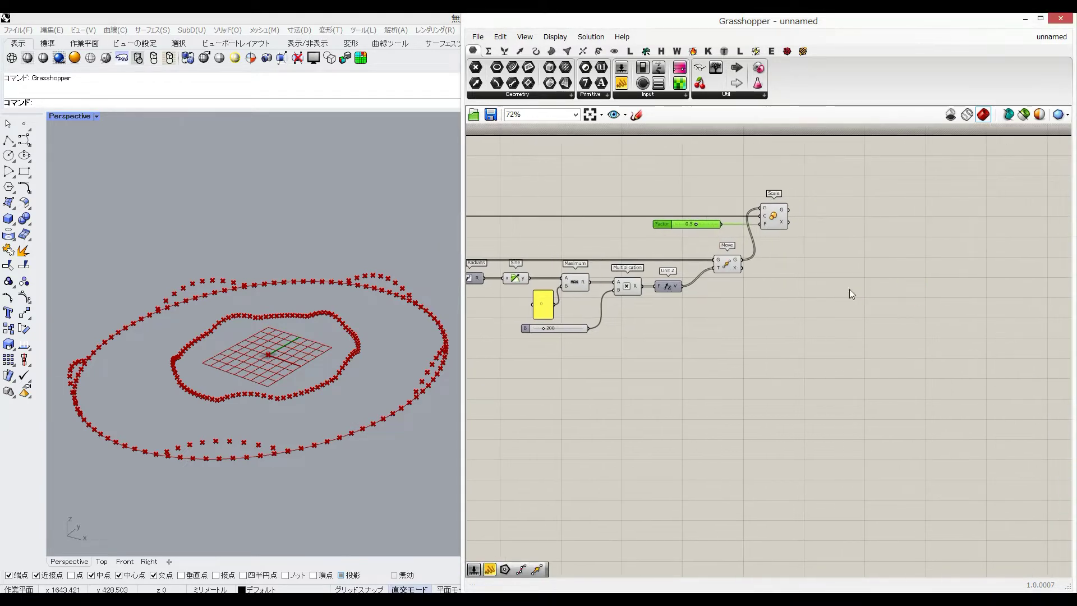
left_click(767, 208)
left_click(726, 268)
right_click_drag(726, 282, 956, 275)
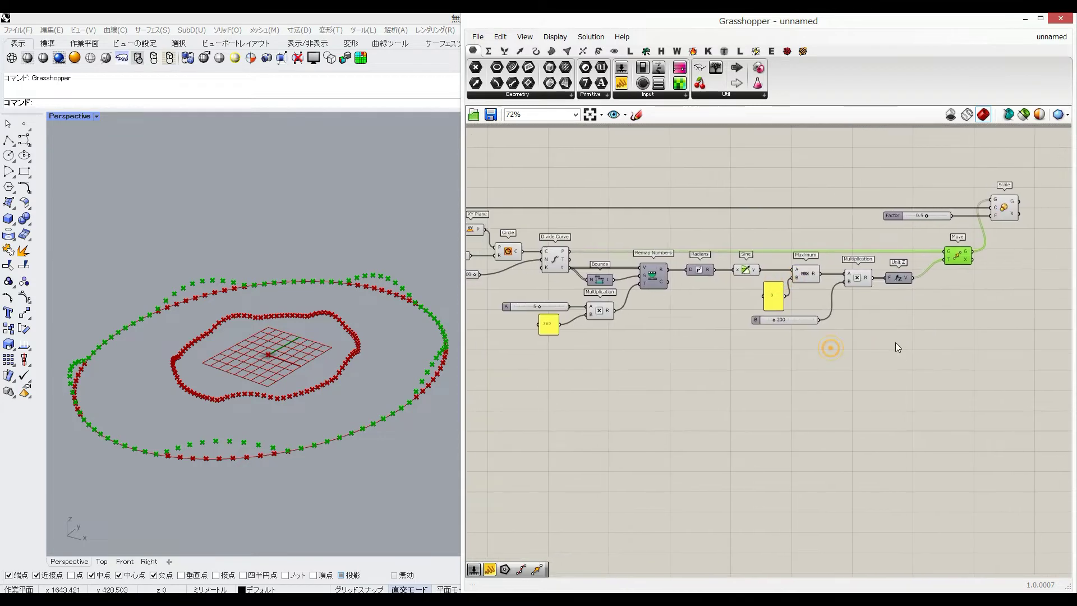
scroll(842, 351, "down", 1)
right_click_drag(842, 352, 944, 386)
left_click_drag(973, 397, 571, 239)
middle_click(675, 215)
left_click(713, 179)
right_click_drag(871, 227, 630, 228)
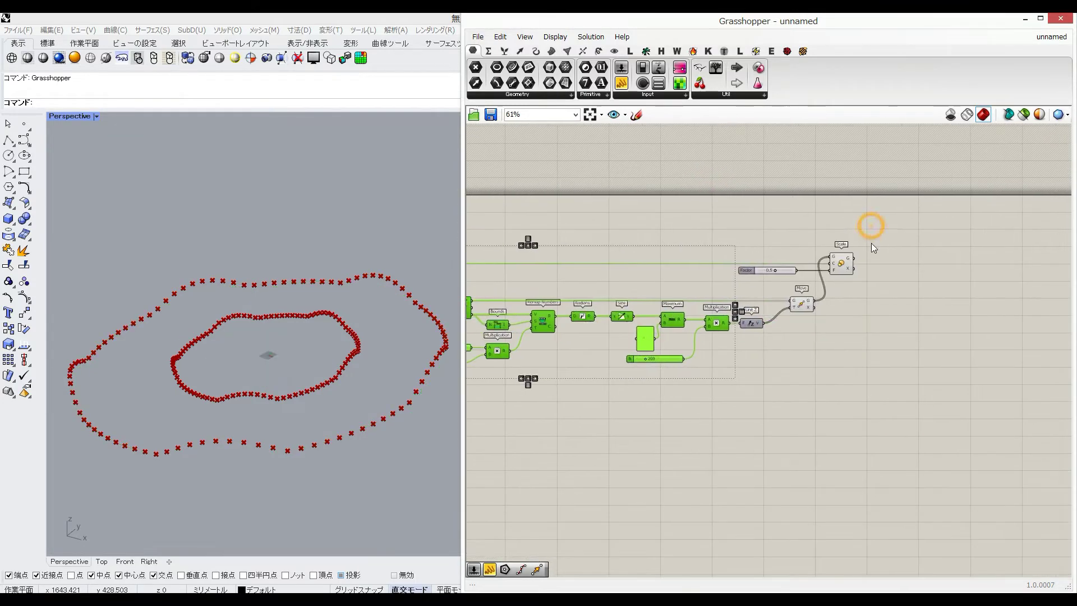
- Add an Interpolate component that draws a curve through the scaled points
scroll(858, 245, "up", 5)
right_click_drag(882, 250, 649, 247)
scroll(649, 247, "down", 3)
left_click(736, 286)
double_click(736, 286)
type("inter")
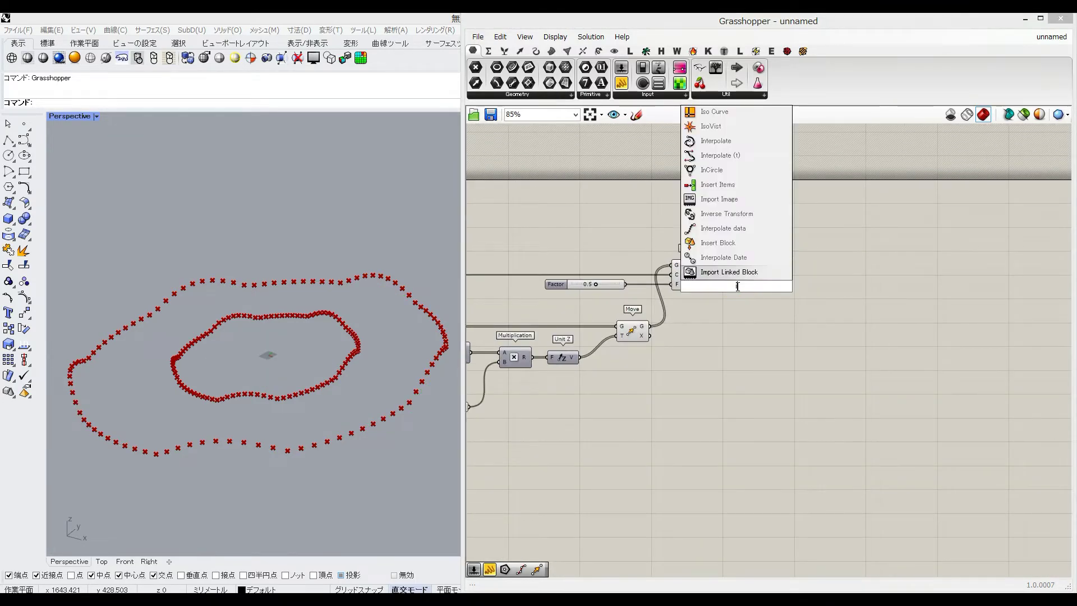
left_click(735, 229)
left_click_drag(727, 277, 759, 281)
- Duplicate the Interpolate component, feed the copy with the moved points and line the two components up
left_click_drag(759, 282, 777, 363, "alt")
left_click_drag(735, 273, 830, 279)
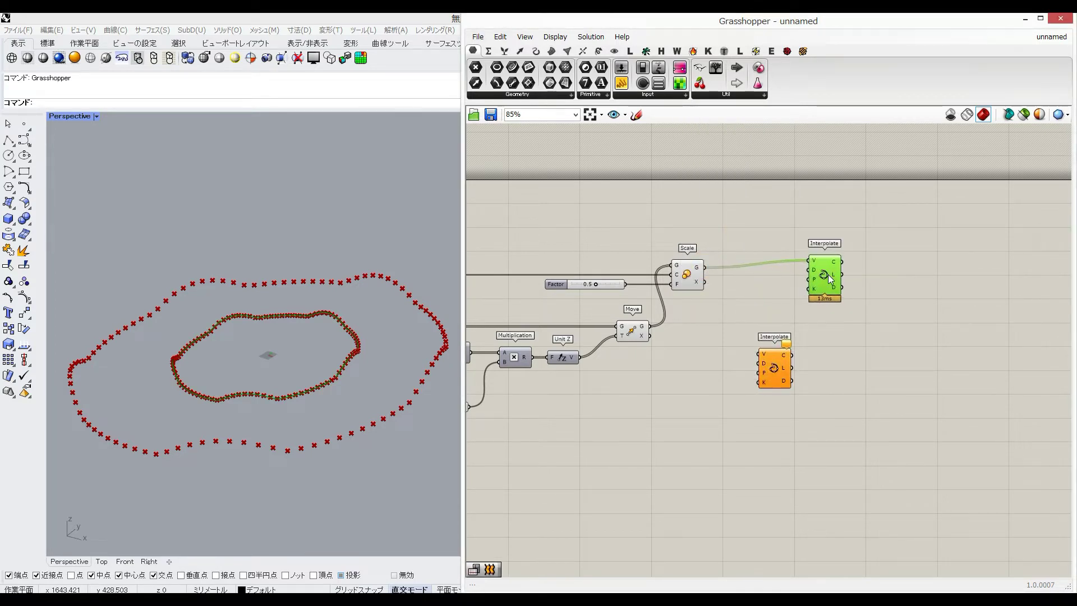
left_click_drag(747, 349, 761, 355)
left_click_drag(782, 378, 836, 351)
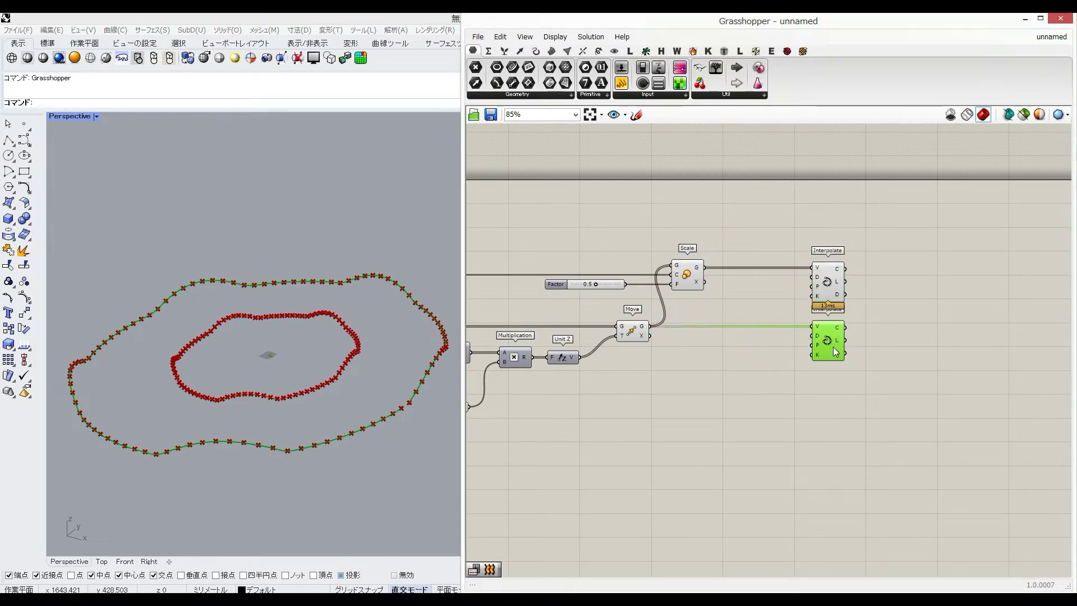
- Invert the Periodic input of both Interpolate components to make closed curves
right_click(819, 292)
left_click(839, 381)
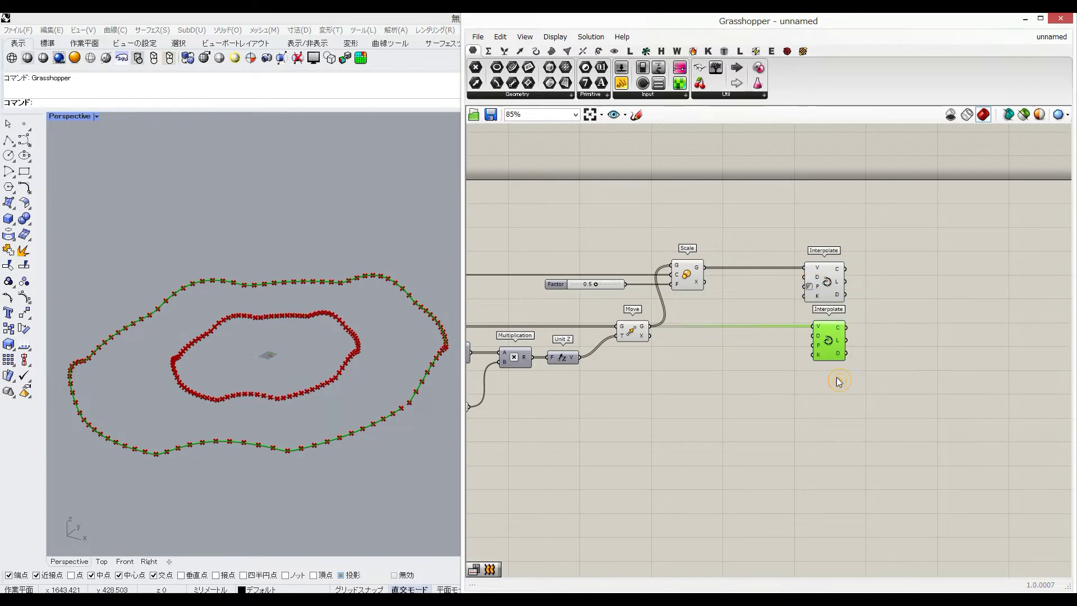
right_click(818, 345)
left_click(846, 435)
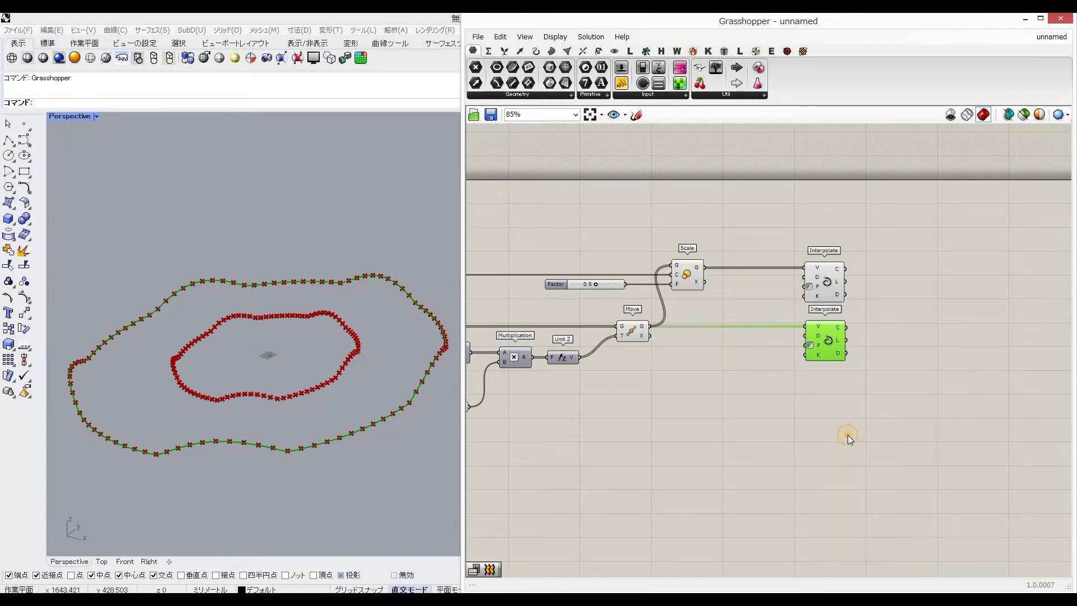
left_click(821, 348)
left_click(960, 319)
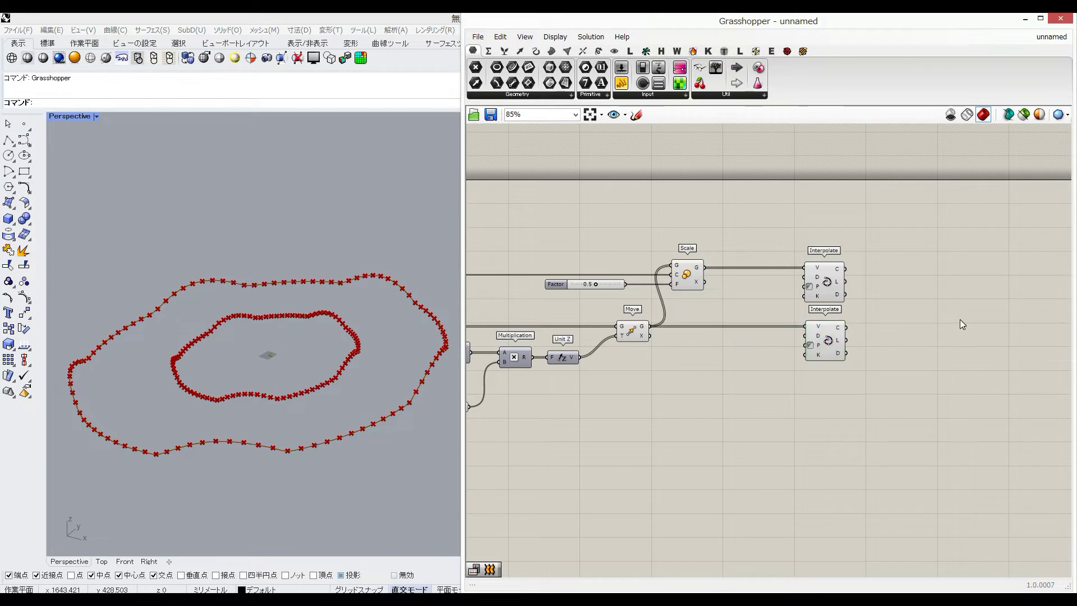
- Add a second Scale component and feed both interpolated curves into its geometry input
right_click_drag(992, 309, 902, 311)
double_click(902, 310)
type("sca")
left_click(884, 279)
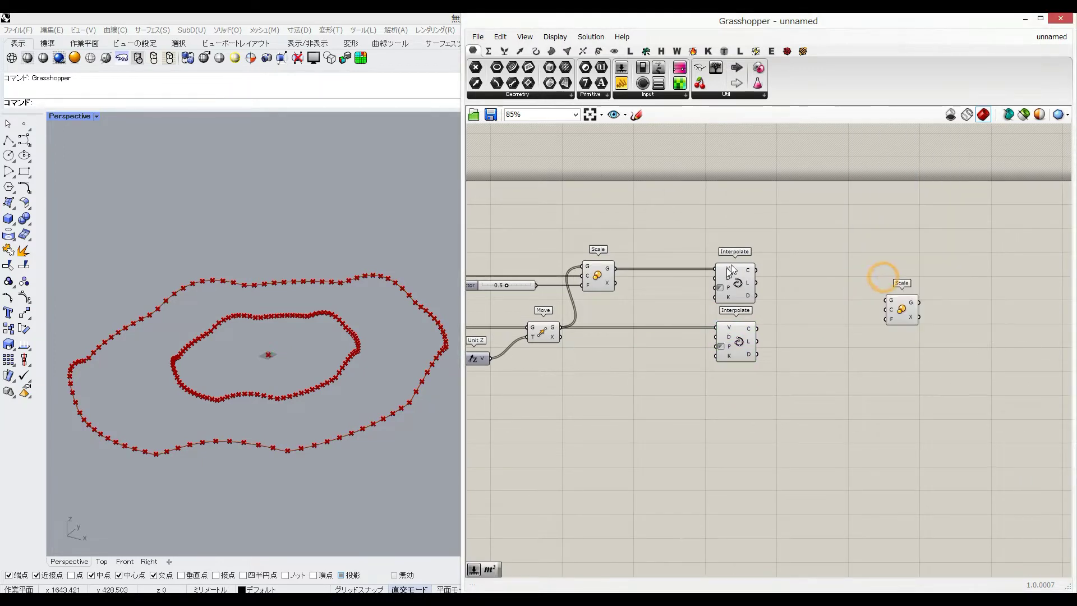
left_click_drag(729, 268, 762, 272)
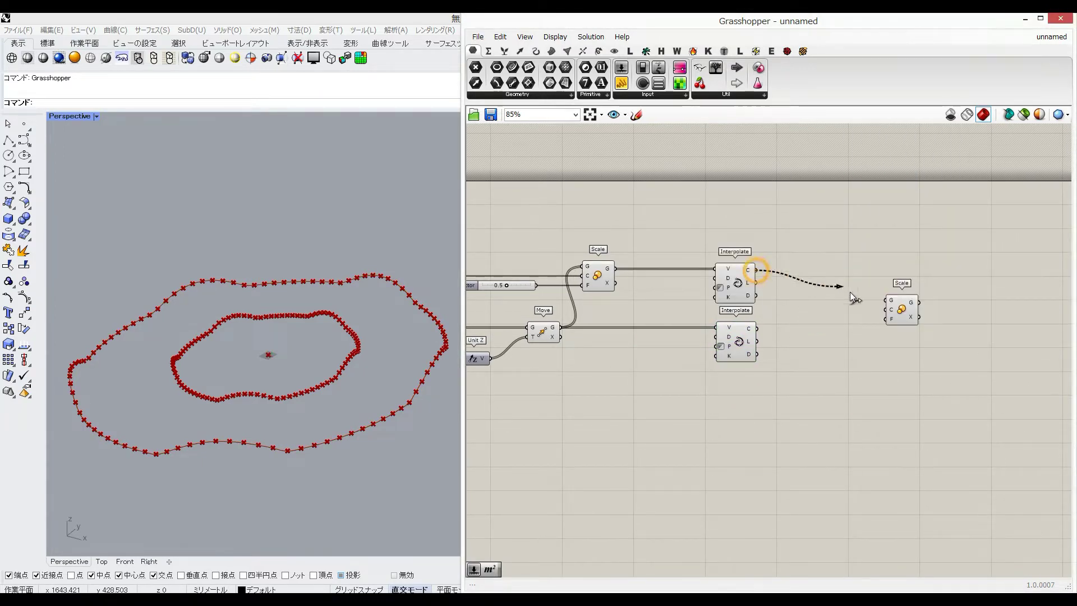
left_click_drag(853, 298, 885, 300)
left_click_drag(894, 307, 901, 276)
left_click_drag(760, 330, 887, 269, "shift")
- Drive the new Scale component's factor with a number slider set to 1.2
double_click(864, 328)
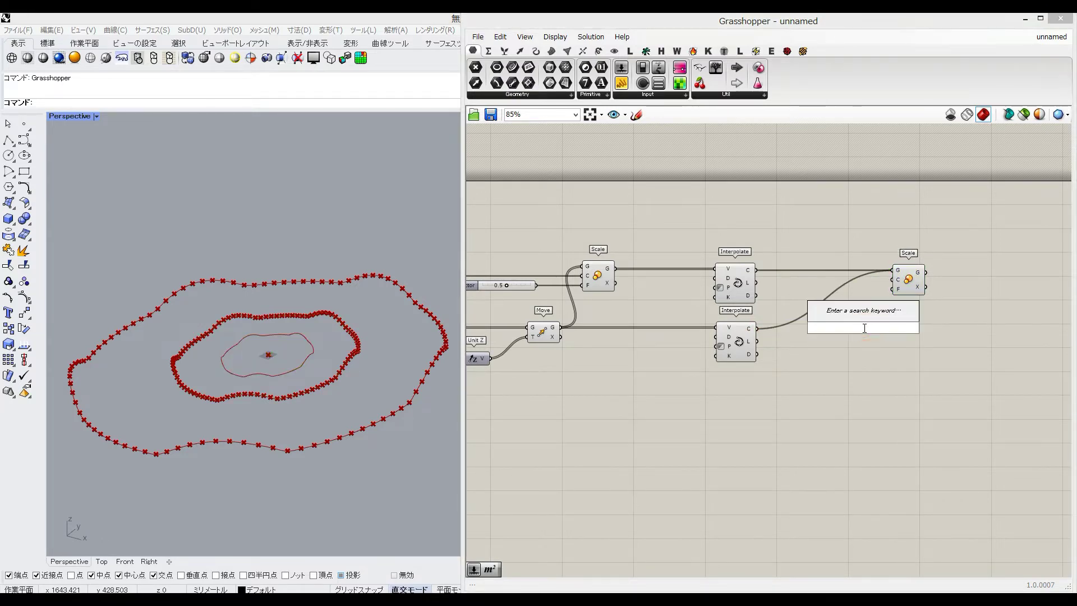
type("1.2")
key("Return")
left_click_drag(880, 333, 872, 277)
left_click(909, 281, "shift")
left_click(848, 373)
left_click_drag(809, 301, 832, 308)
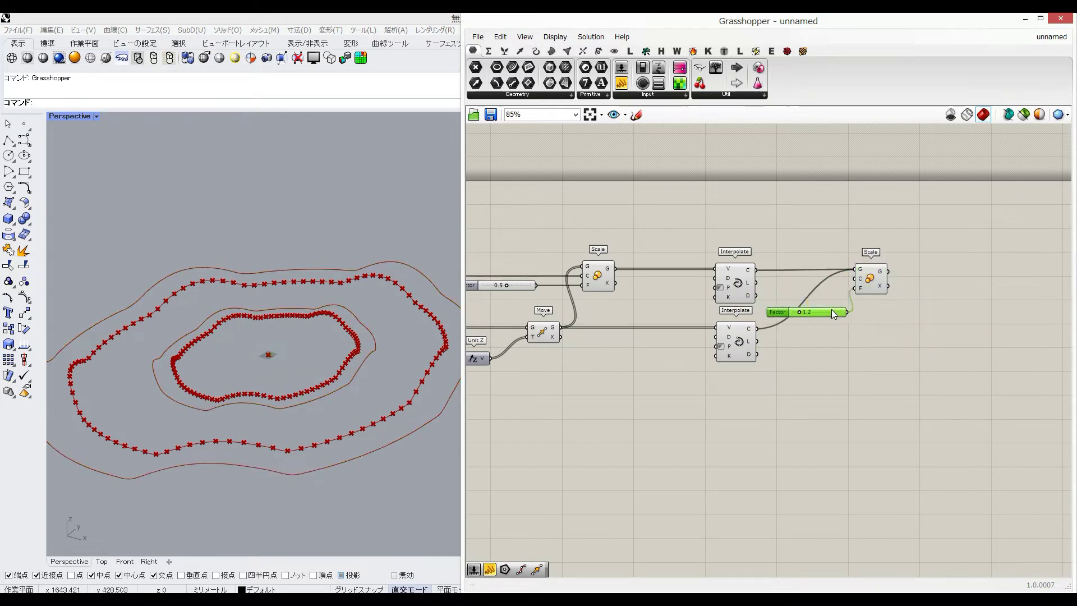
left_click(858, 360)
- Add a Rotate component that takes the enlarged curves as its geometry
right_click_drag(860, 359, 802, 355)
double_click(847, 351)
type("rotate")
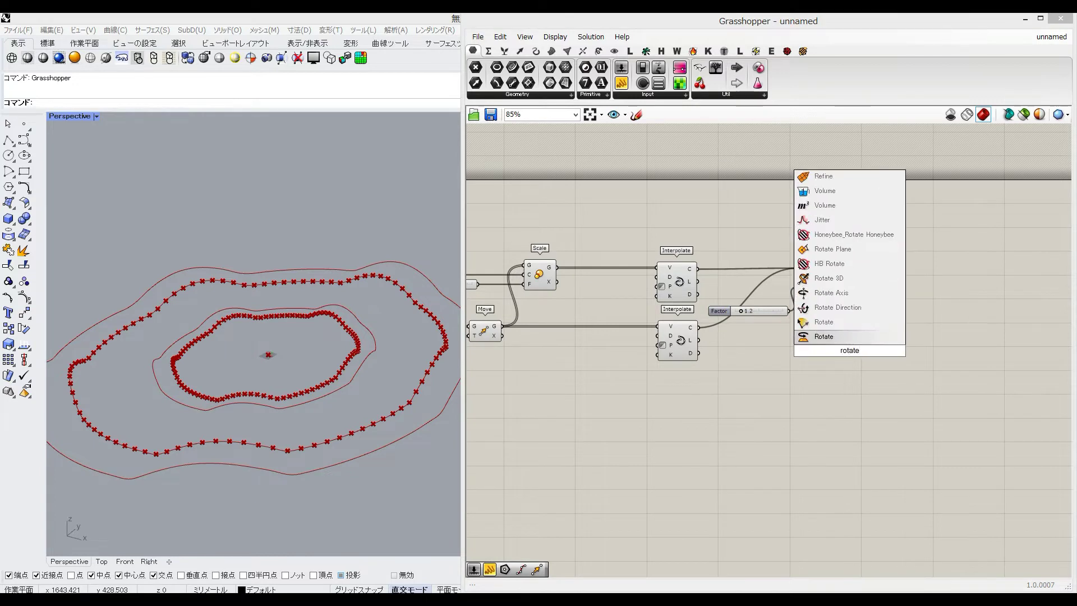
left_click(845, 338)
left_click_drag(849, 348, 850, 289)
left_click_drag(863, 293, 879, 275)
- Add a Radians component and connect it to the Rotate component's angle input
double_click(847, 353)
type("radians")
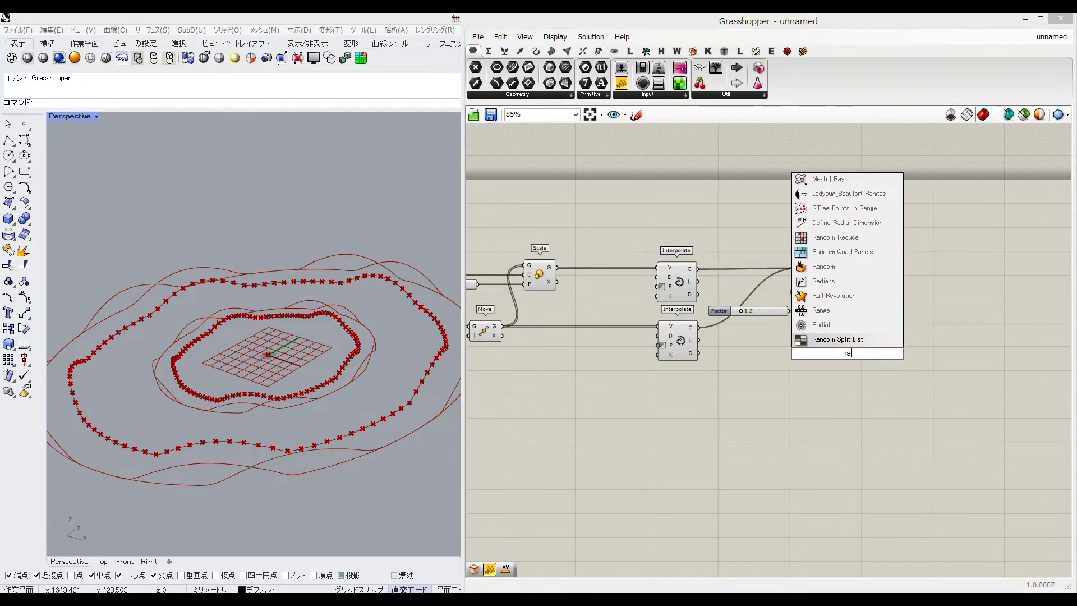
key("Return")
left_click_drag(851, 323, 868, 279)
- Create a number slider from the value 360, connect it to the Radians input and set it to 0
double_click(753, 356)
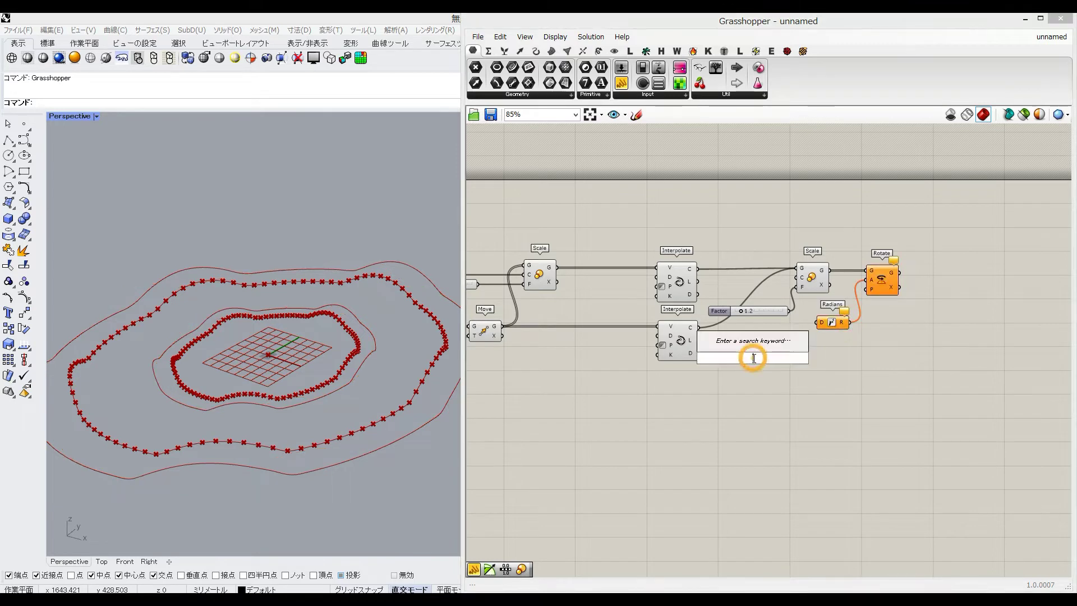
type("360")
key("Return")
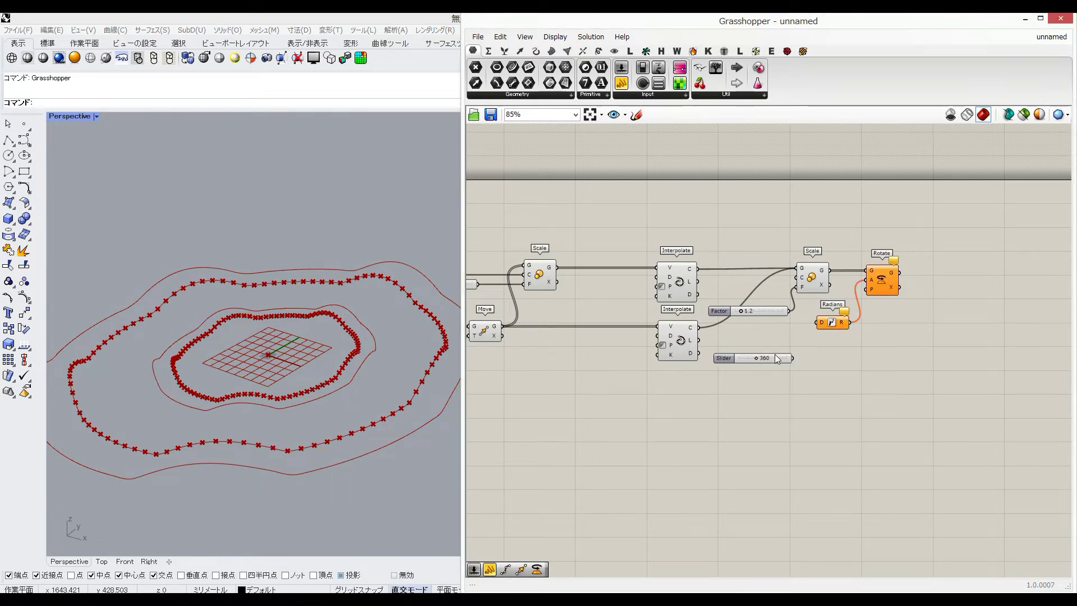
left_click_drag(775, 354, 753, 341)
left_click(796, 376)
- Add a Move component that takes the rotated curves as its geometry
right_click_drag(875, 330, 810, 333)
double_click(834, 337)
type("move")
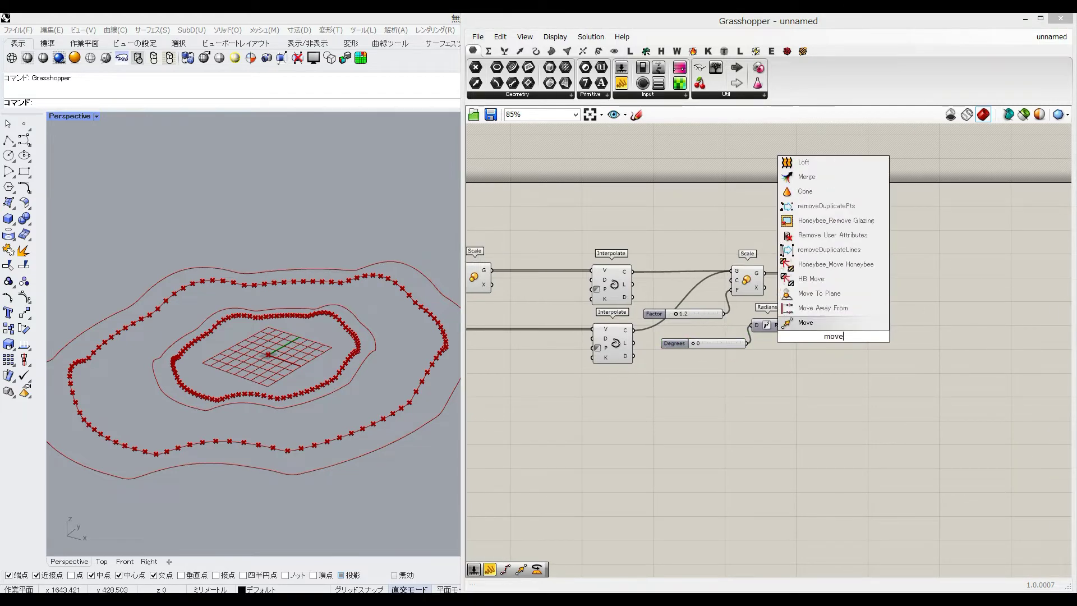
key("Return")
left_click_drag(834, 336, 850, 300)
left_click_drag(863, 303, 891, 299)
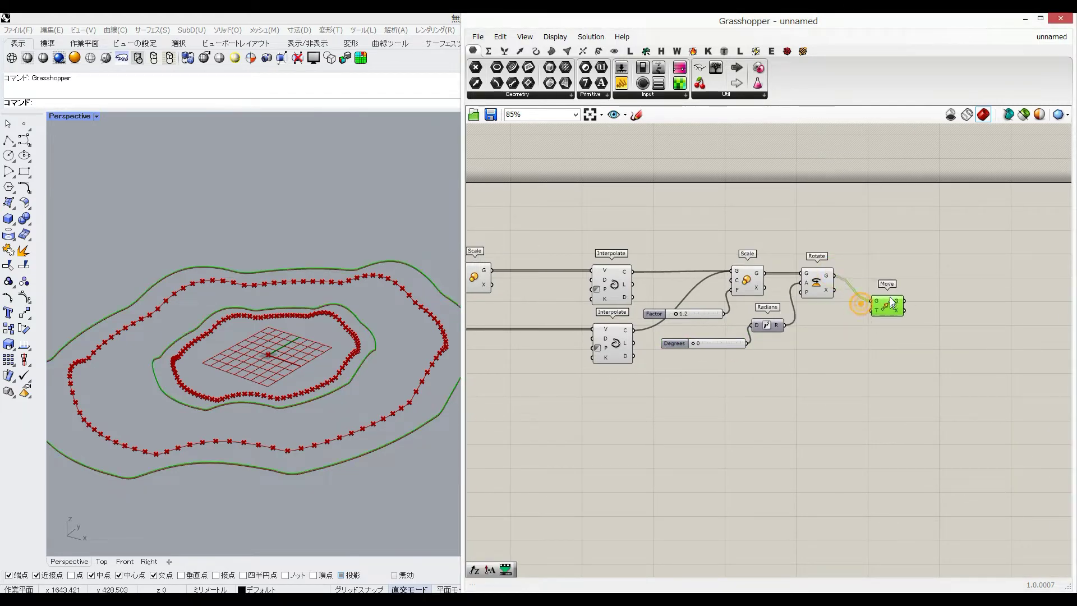
- Feed the new Move component's translation with a Unit Z vector driven by a number slider set to 400
double_click(832, 345)
type("unit z")
key("Return")
left_click_drag(847, 342, 874, 285)
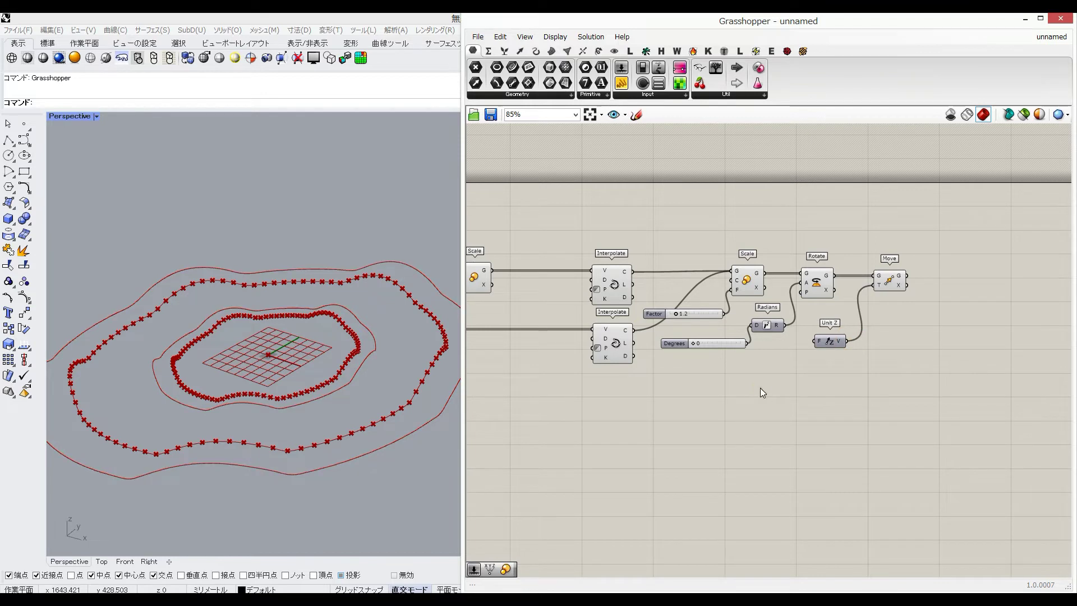
double_click(760, 389)
type("400")
key("Return")
left_click_drag(760, 389, 815, 341)
- Turn off the preview of the components upstream of the last Move, including both Interpolate components
right_click_drag(819, 247, 907, 248)
left_click_drag(915, 227, 513, 377)
middle_click(579, 226)
left_click(617, 198)
left_click(979, 276)
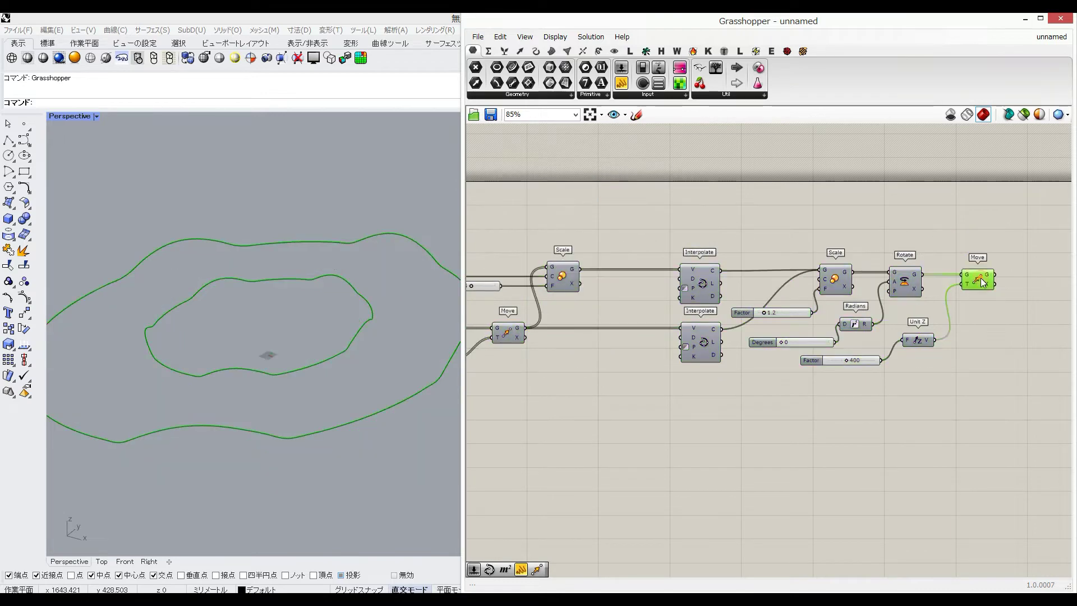
left_click(712, 213)
right_click_drag(291, 284, 262, 293)
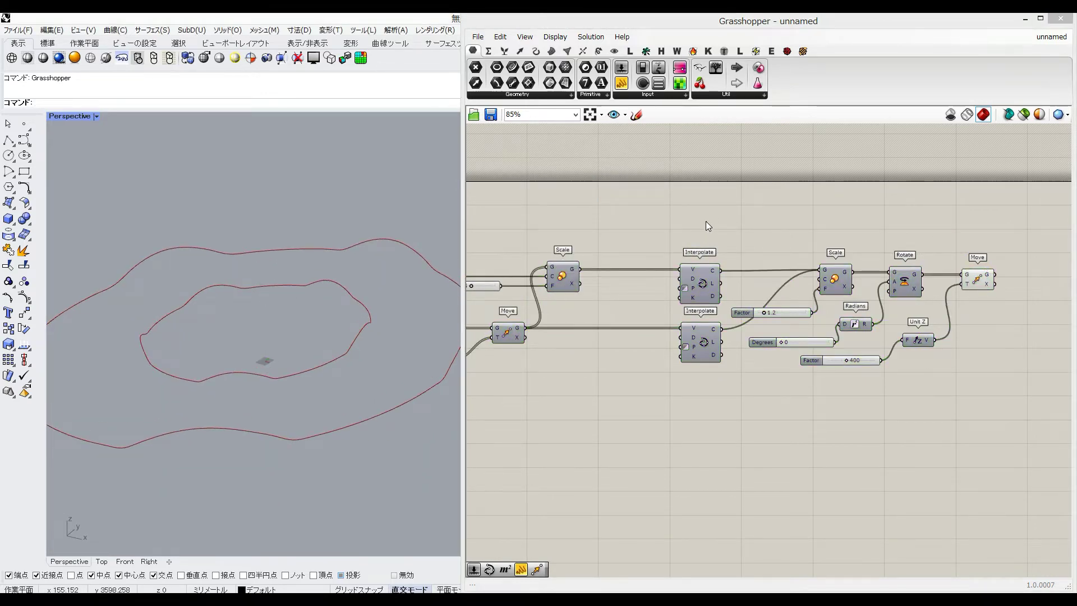
- Add a Line component connecting the scaled points to the originally moved points
right_click_drag(962, 238, 633, 225)
right_click_drag(489, 236, 885, 214)
scroll(885, 215, "down", 1)
double_click(854, 191)
type("line")
key("Return")
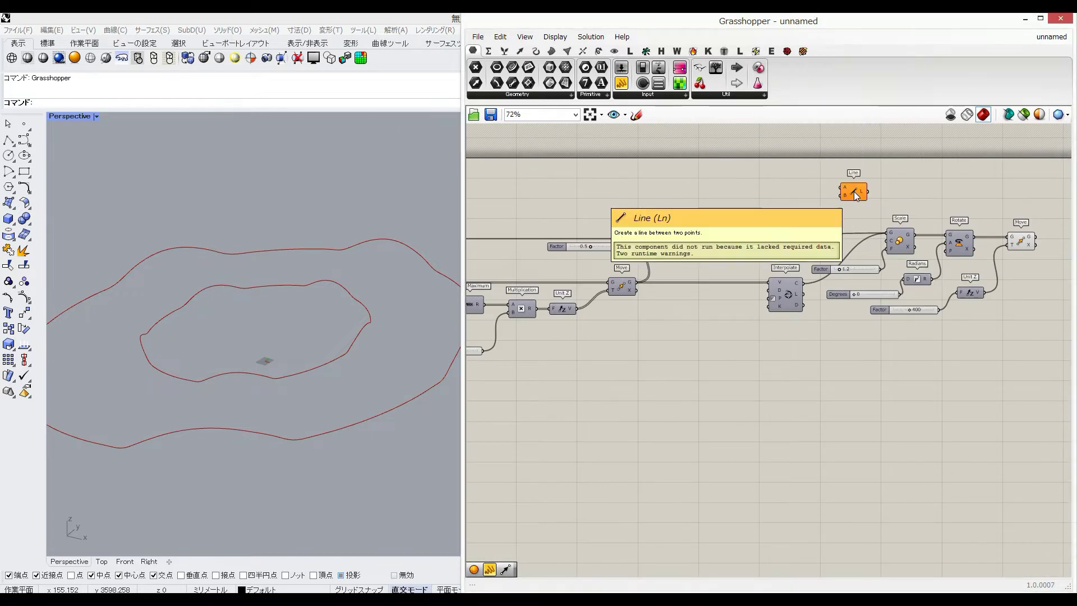
left_click_drag(636, 281, 842, 187)
left_click_drag(854, 187, 869, 192)
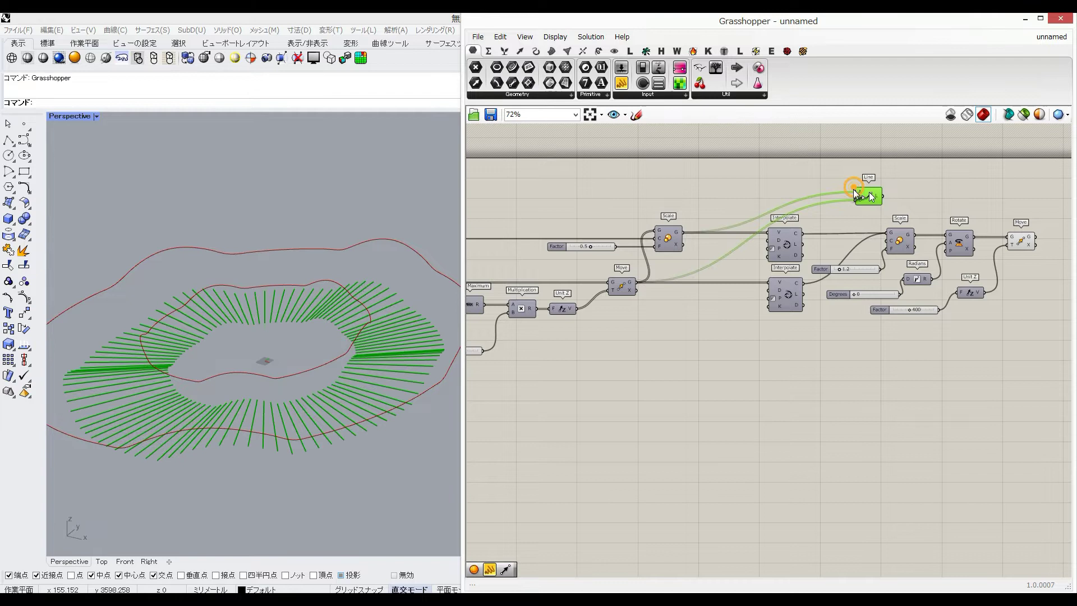
- Insert a Relay in the wire to the Line's start point and position the Line above the last Move
double_click(730, 226)
left_click_drag(730, 225, 707, 192)
right_click_drag(880, 204, 725, 199)
left_click_drag(714, 192, 891, 191)
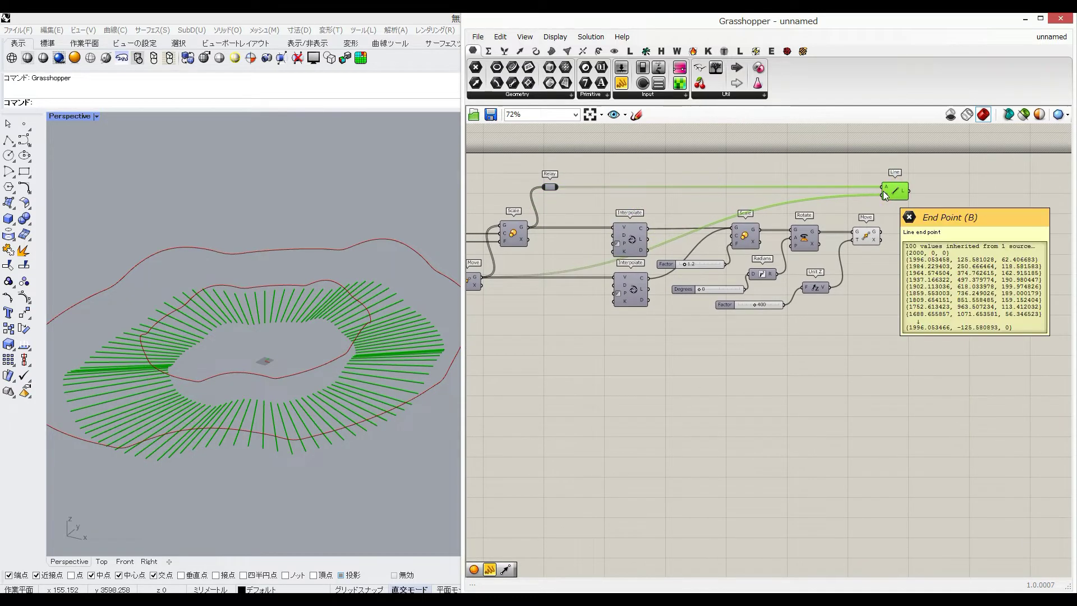
- Set the wire display of the Line's End Point input to Faint and align the component above the last Move
right_click(883, 192)
mouse_move(909, 221)
left_click(1027, 236)
left_click(791, 164)
right_click_drag(930, 227, 812, 230)
left_click(768, 192)
left_click_drag(768, 194, 740, 193)
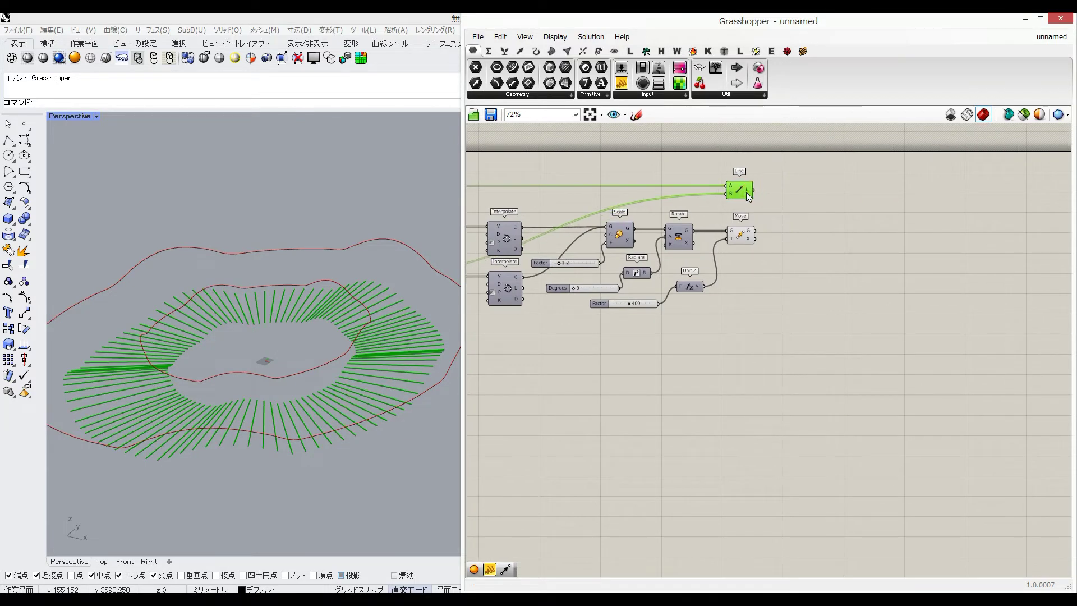
- Add a Divide Curve component that divides the curves output by the last Move
double_click(793, 237)
type("divi")
left_click(770, 226)
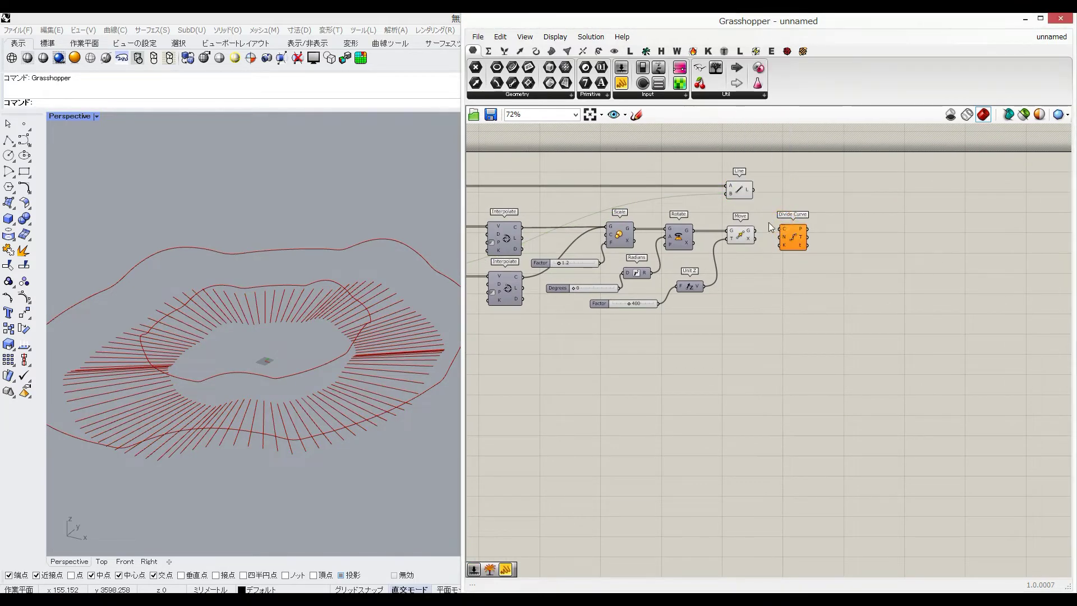
left_click_drag(776, 233, 782, 230)
left_click(800, 234)
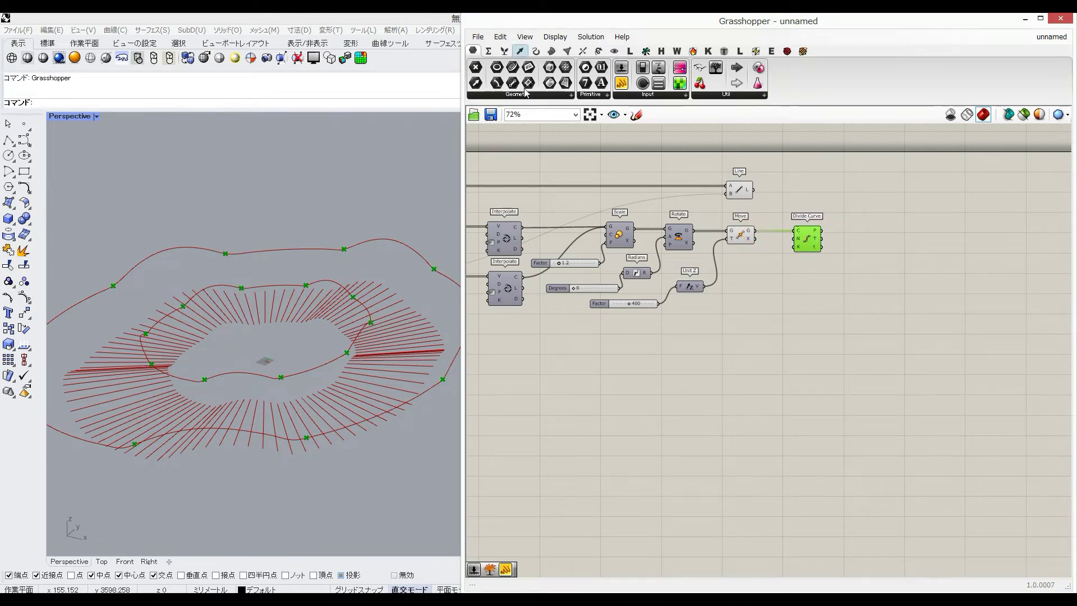
- Add an Integer parameter fed by the circle division's Count slider and set its wire display to Faint
left_click_drag(585, 83, 764, 272)
right_click_drag(736, 274, 874, 278)
left_click_drag(904, 276, 588, 329)
right_click_drag(587, 329, 929, 328)
left_click_drag(929, 328, 561, 354)
right_click_drag(561, 354, 815, 345)
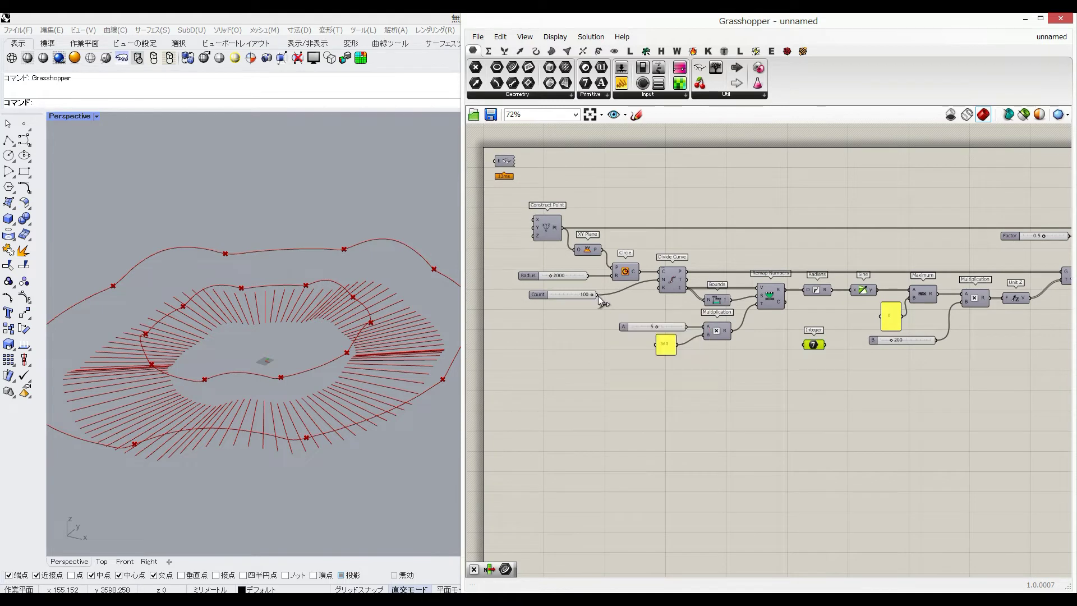
left_click_drag(818, 349, 814, 346)
right_click(814, 345)
mouse_move(931, 377)
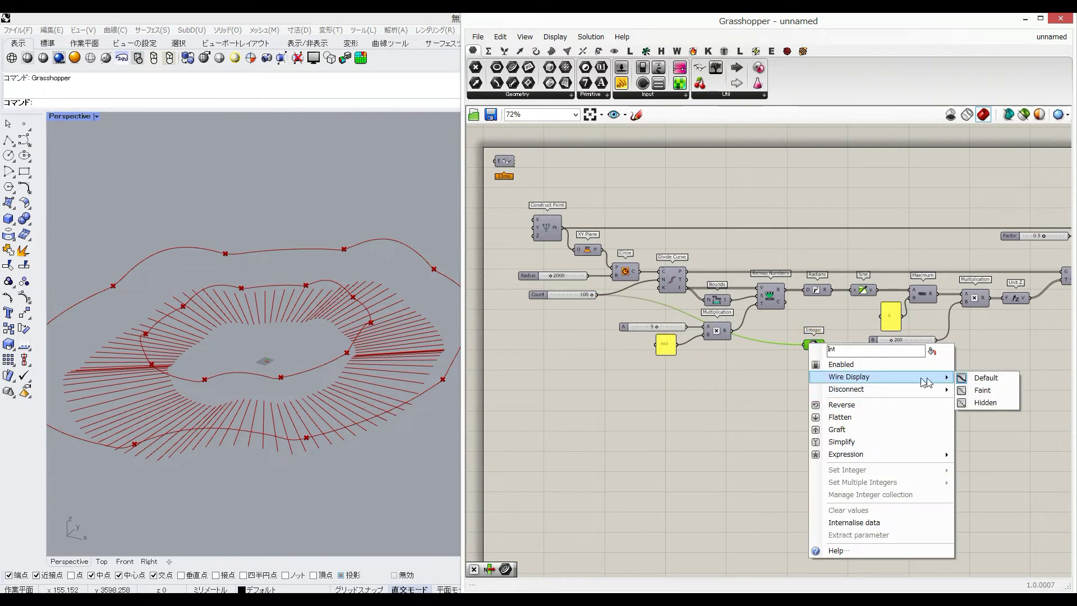
left_click(972, 392)
- Place the Integer parameter beside the new Divide Curve and connect it to the count input
right_click_drag(874, 405, 600, 399)
left_click_drag(542, 339, 887, 349)
right_click_drag(1015, 332, 705, 345)
left_click_drag(580, 363, 920, 263)
left_click_drag(925, 262, 945, 241)
left_click(960, 234)
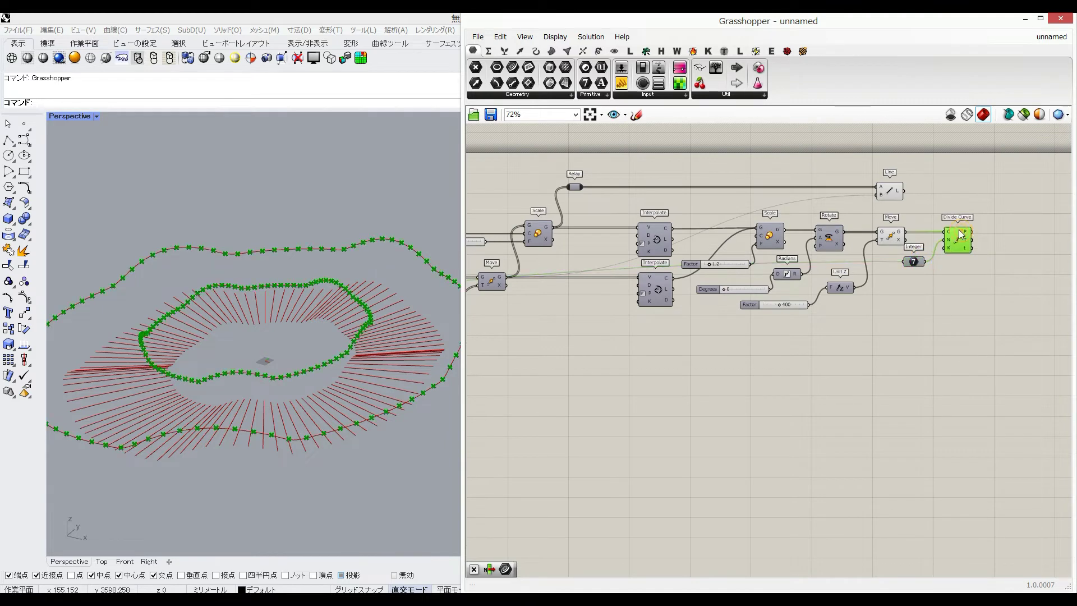
left_click(965, 300)
right_click_drag(954, 298, 926, 299)
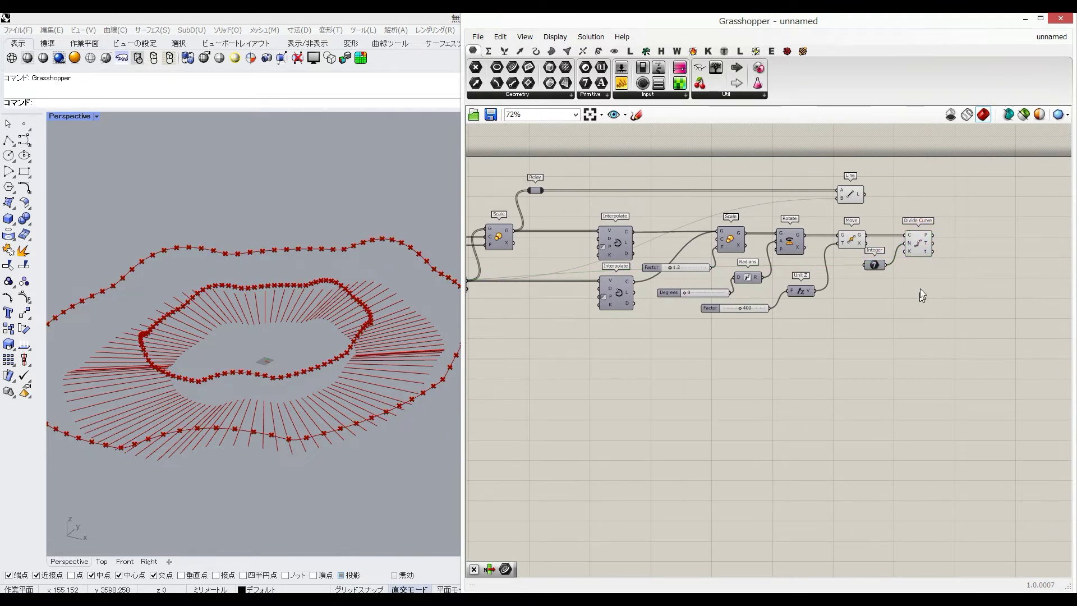
- Add an Explode Tree component that splits the new Divide Curve's points into one branch per curve
right_click_drag(962, 263, 905, 257)
double_click(904, 257)
type("explo")
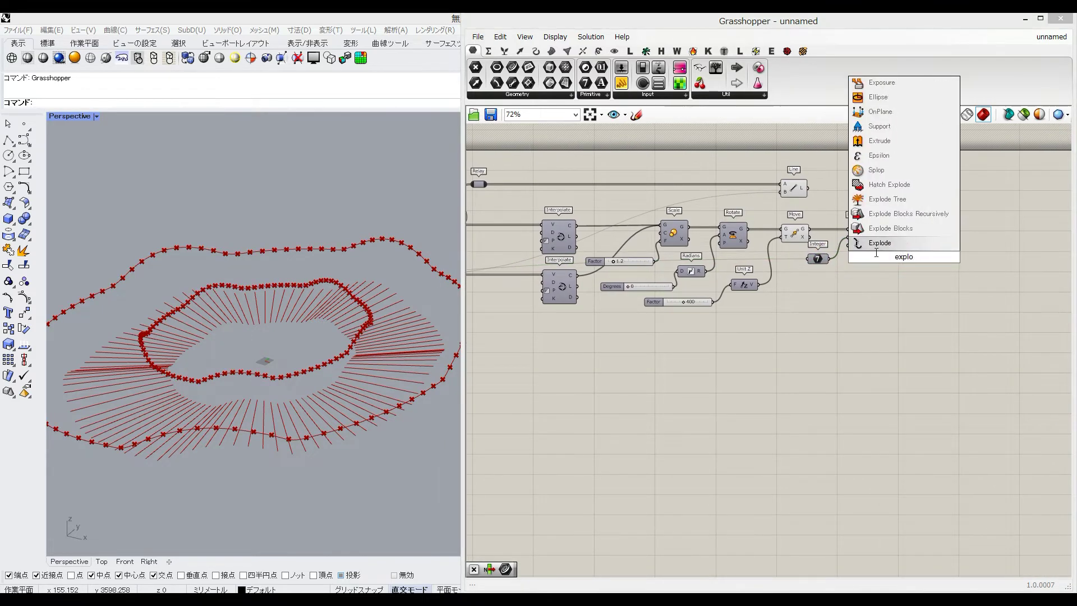
left_click(896, 201)
left_click_drag(904, 254, 921, 230)
left_click(930, 287)
right_click_drag(930, 287, 779, 262)
left_click_drag(475, 68, 956, 218)
double_click(958, 239)
type("line")
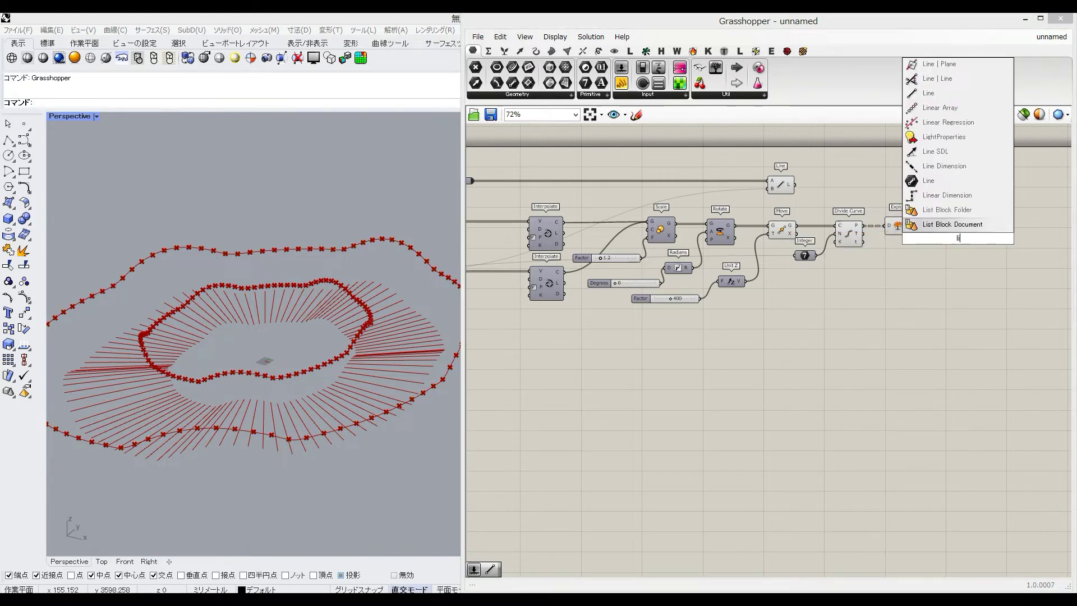
key("Return")
left_click(958, 239)
key("Delete")
- Add a Line component connecting the points of the two Explode Tree branches
double_click(959, 239)
type("line")
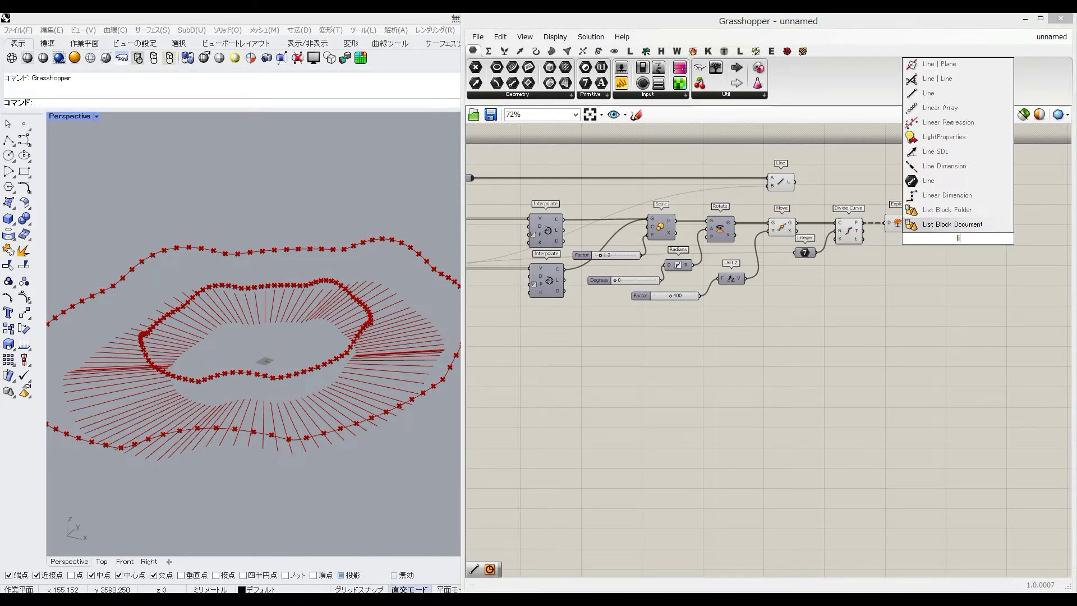
left_click(964, 215)
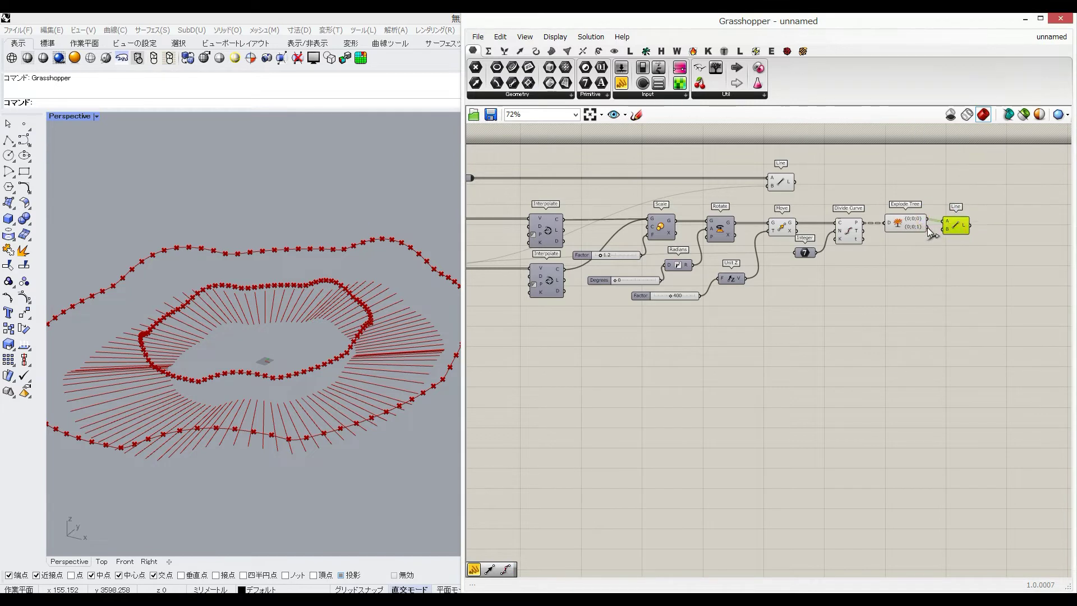
left_click_drag(929, 228, 959, 228)
right_click(962, 222)
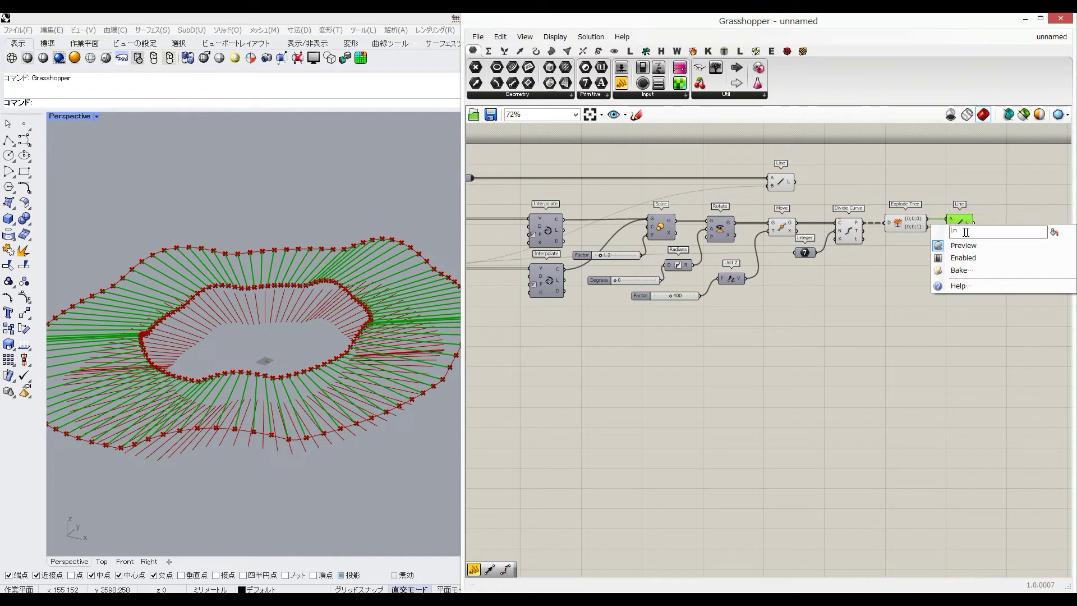
left_click(903, 189)
- Place a Curve parameter beside the upper Line component to collect its lines
right_click_drag(903, 191, 832, 192)
left_click_drag(749, 138, 782, 182)
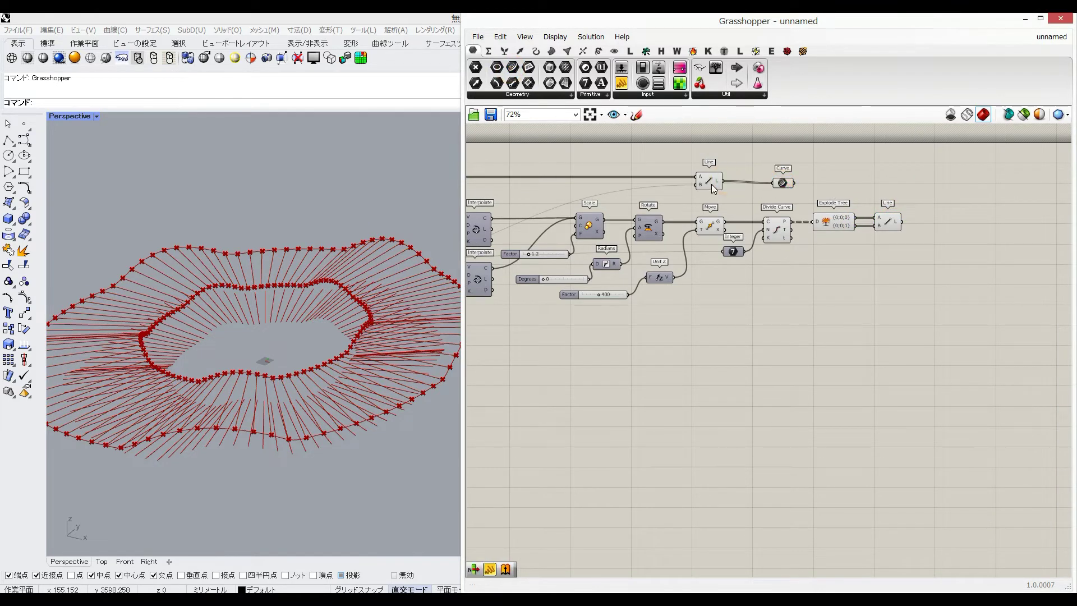
- Flatten the line outputs of both Line components and move the Curve parameter above the lower Line component
left_click(710, 181)
right_click(718, 183)
left_click(740, 259)
left_click(892, 224)
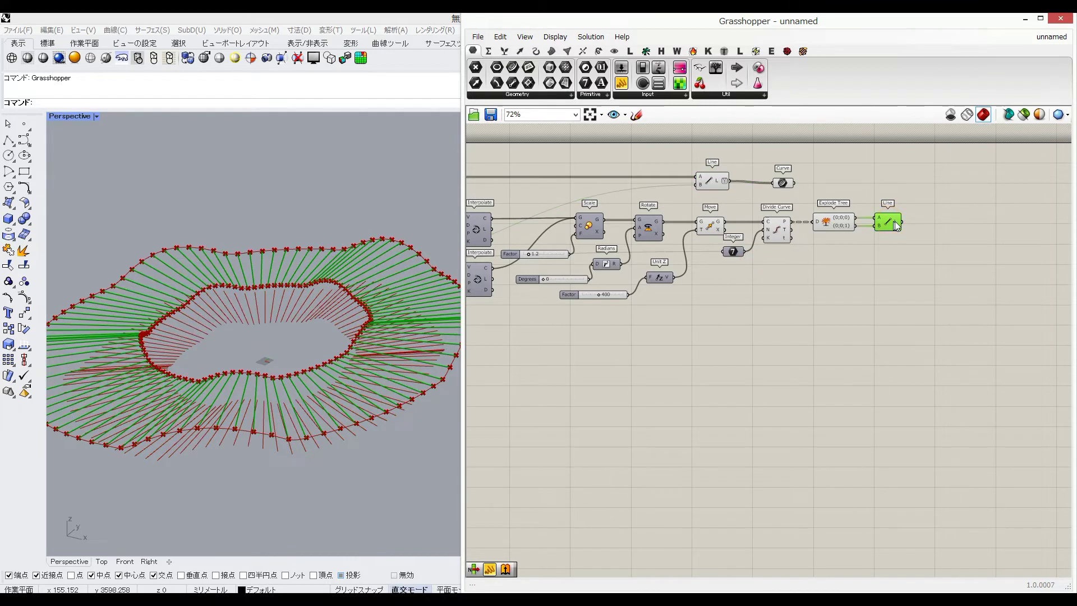
right_click(896, 226)
left_click(927, 288)
left_click_drag(791, 184, 879, 185)
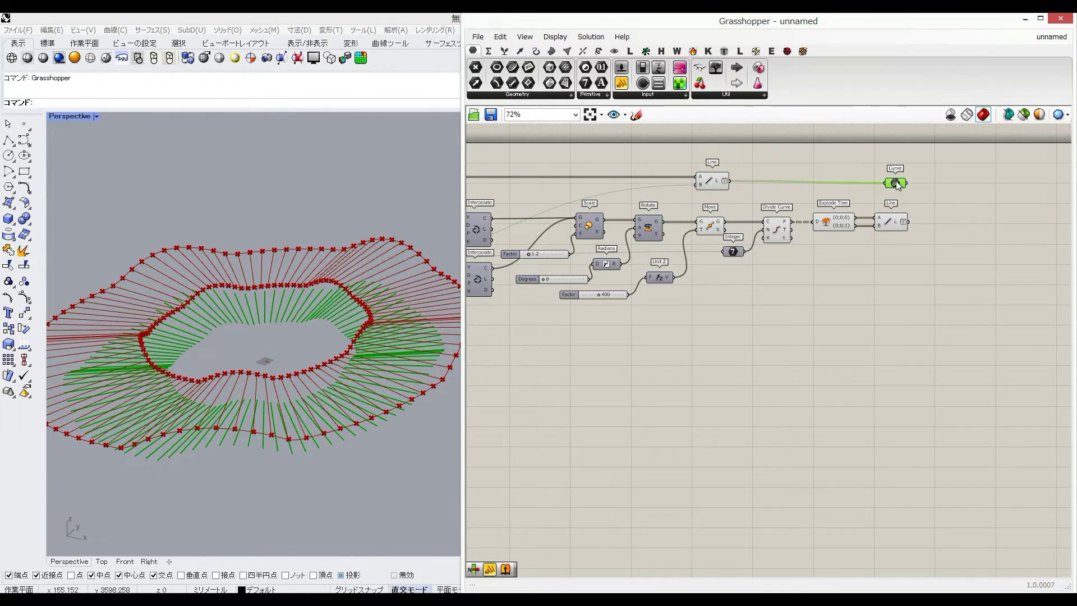
- Add a Ruled Surface component spanning the Curve parameter's lines and the lower Line component's lines
double_click(950, 199)
type("rule")
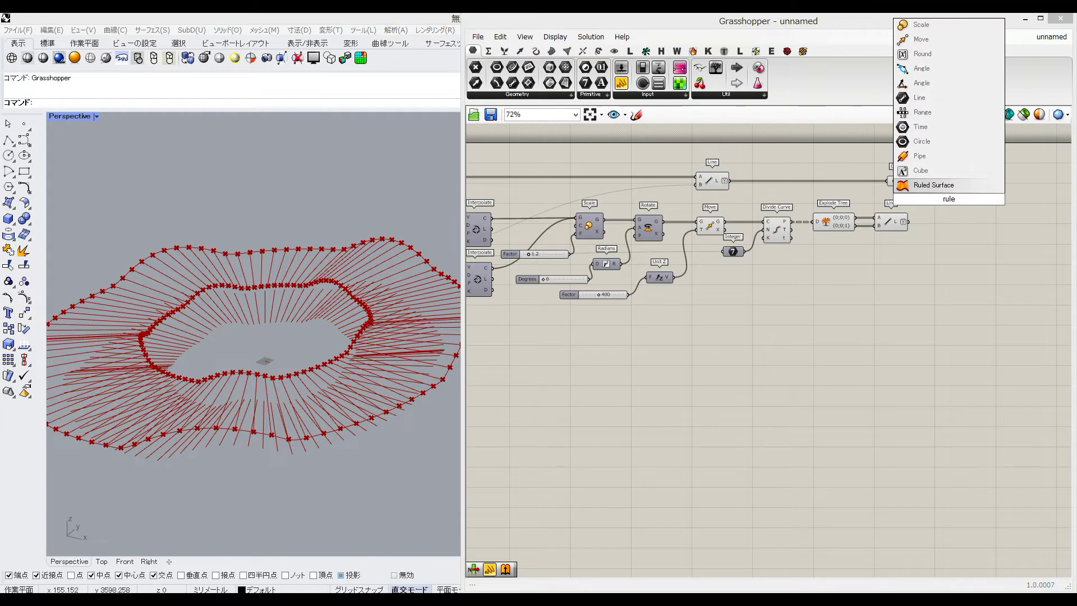
left_click(947, 184)
left_click_drag(909, 180, 943, 205)
left_click(948, 201)
right_click_drag(302, 331, 262, 306)
- Add an Extrude component well beyond the Ruled Surface and connect the ruled surfaces to its base input
right_click_drag(923, 251, 748, 252)
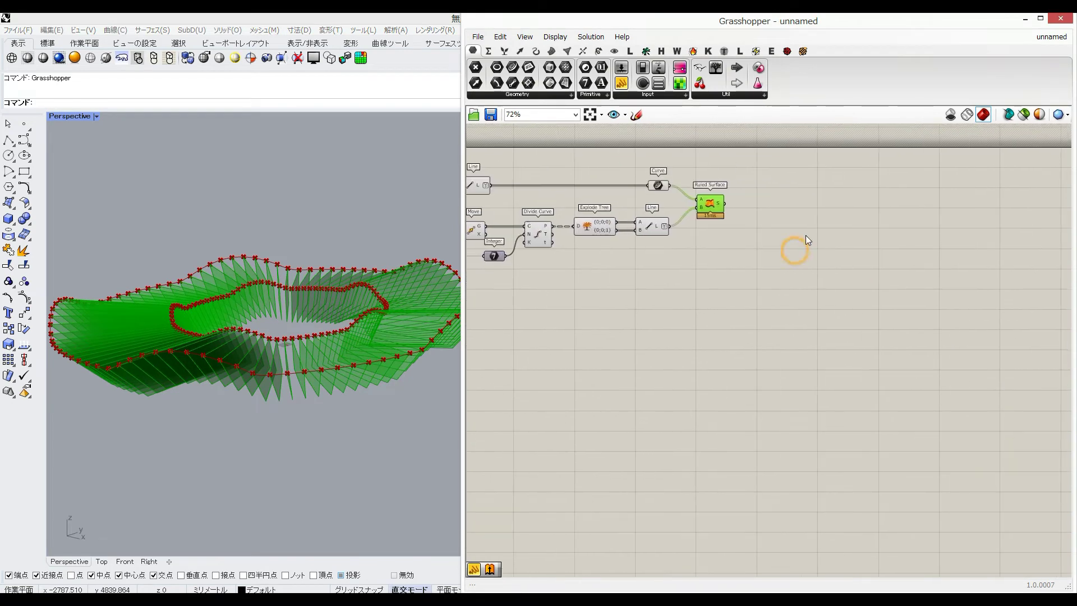
double_click(806, 234)
type("extru")
left_click(782, 208)
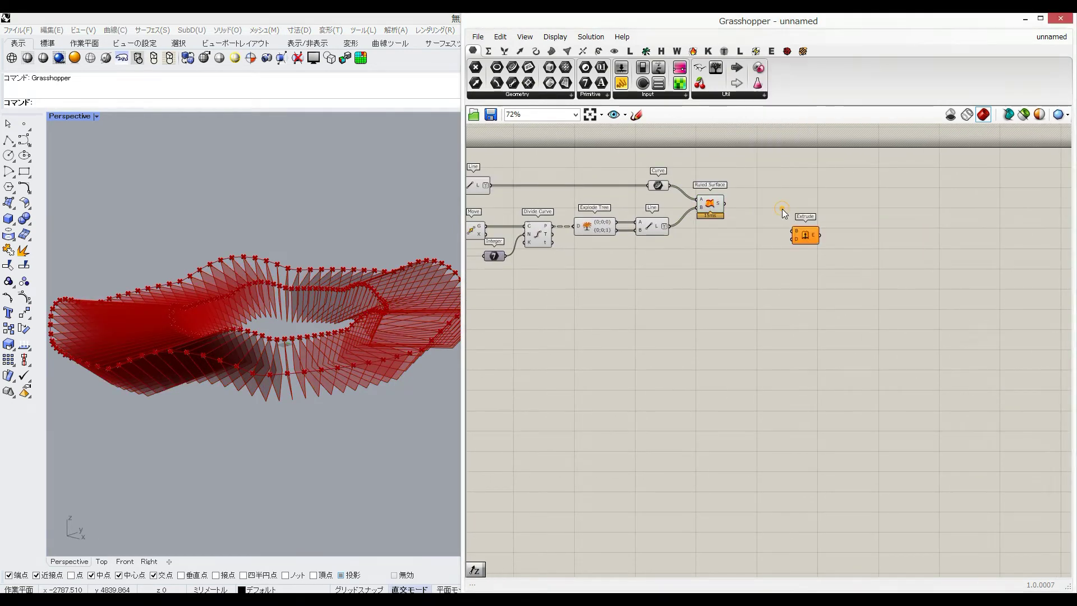
left_click_drag(708, 203, 721, 192)
left_click_drag(806, 237, 904, 194)
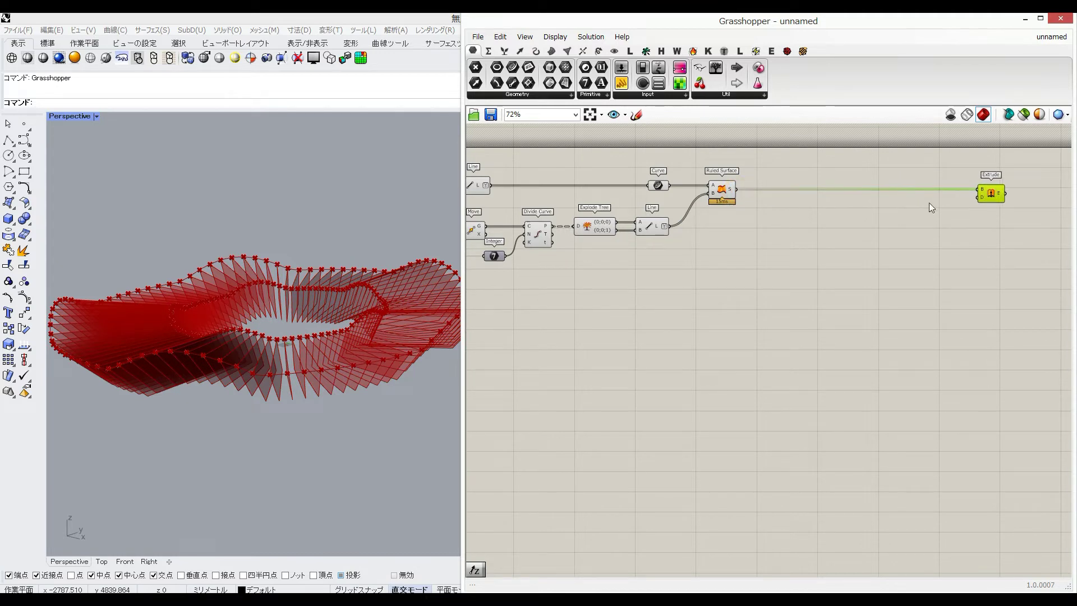
- Add an Evaluate Surface component, feed it the ruled surfaces, and reparameterize its surface input
double_click(814, 241)
type("eva")
left_click(826, 197)
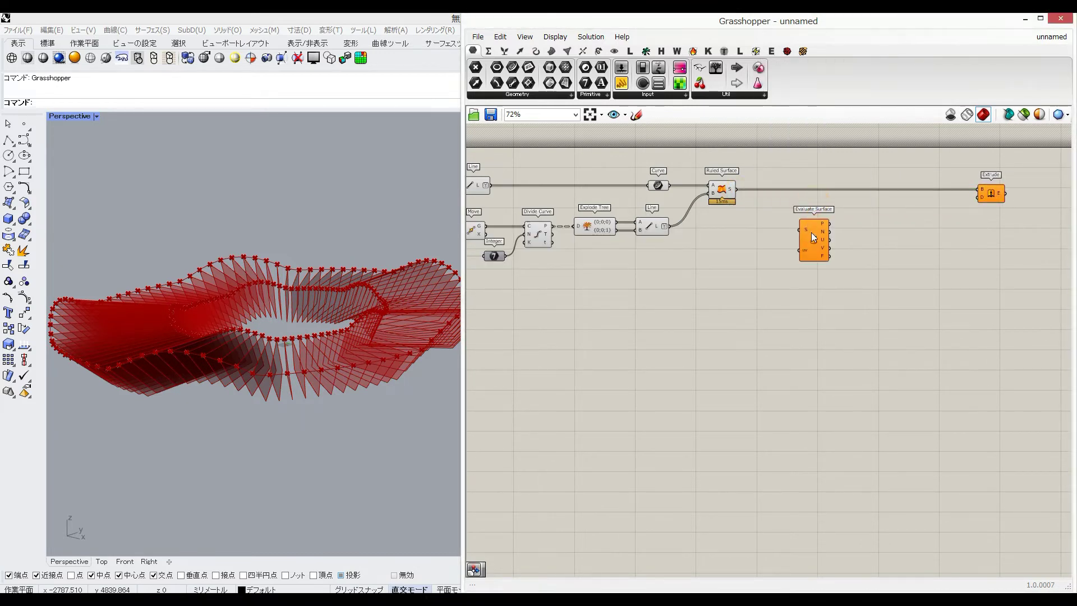
right_click(805, 228)
left_click(812, 335)
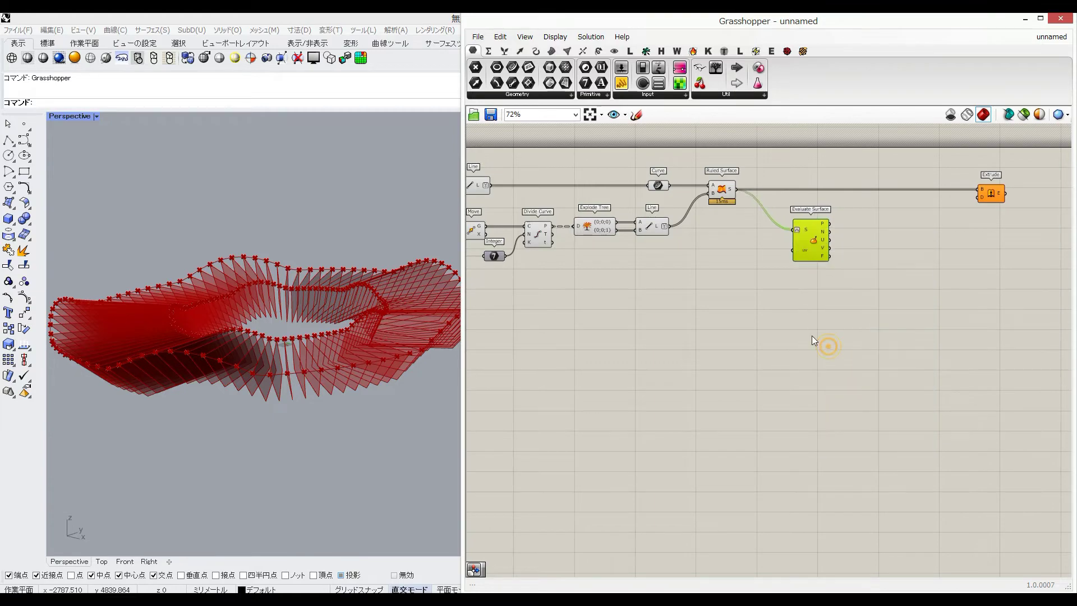
- Add an MD Slider and connect it to the uv input of Evaluate Surface
double_click(751, 283)
type("md")
left_click(770, 273)
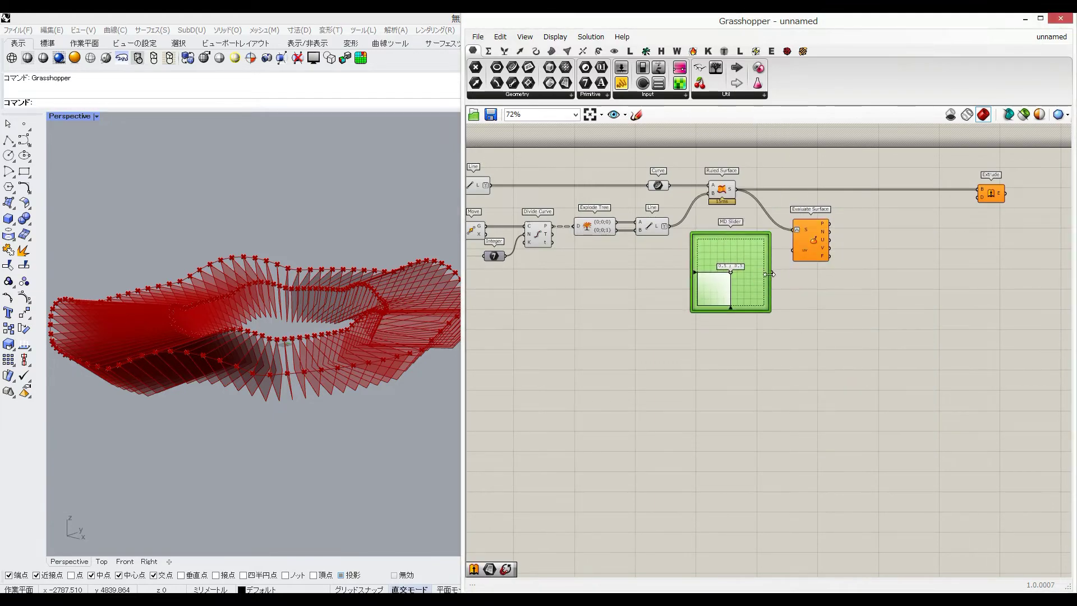
left_click_drag(788, 264, 793, 251)
- Reduce the preview plane size and inspect the evaluated frames on the ruled surfaces
right_click_drag(360, 336, 297, 300)
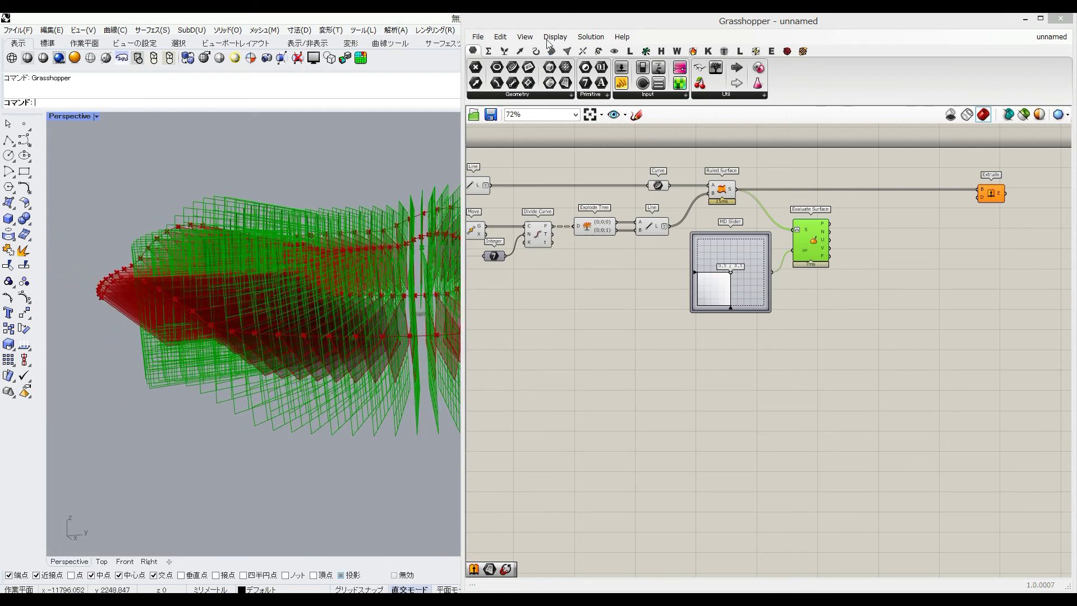
left_click(550, 39)
mouse_move(617, 216)
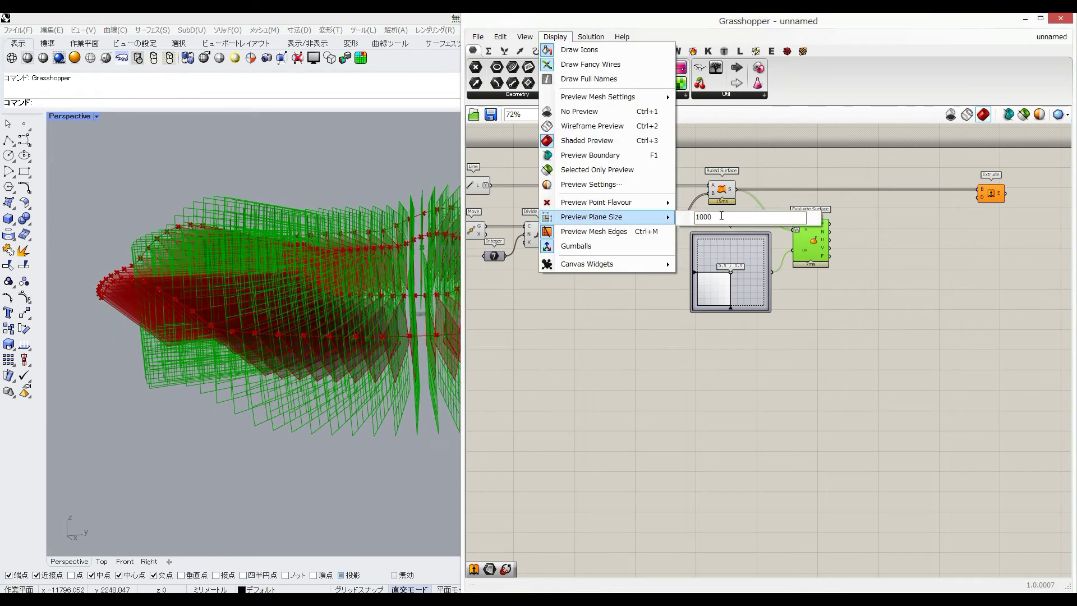
left_click(734, 339)
right_click_drag(312, 313, 291, 354)
scroll(306, 327, "up", 2)
left_click(815, 239)
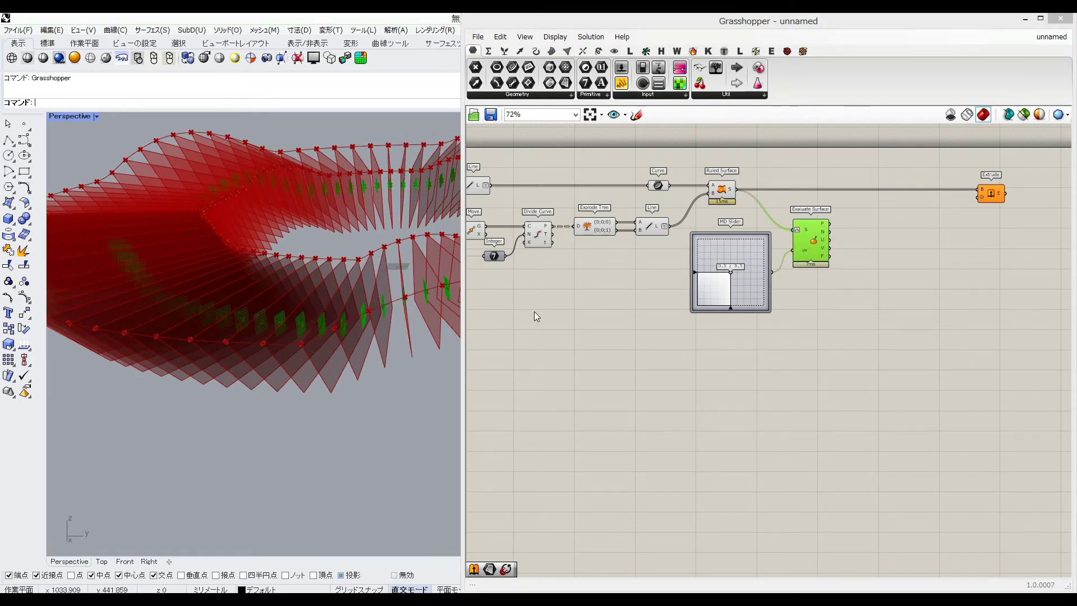
- Add an Amplitude component and connect the frame output of Evaluate Surface to its vector input
double_click(863, 271)
type("comp")
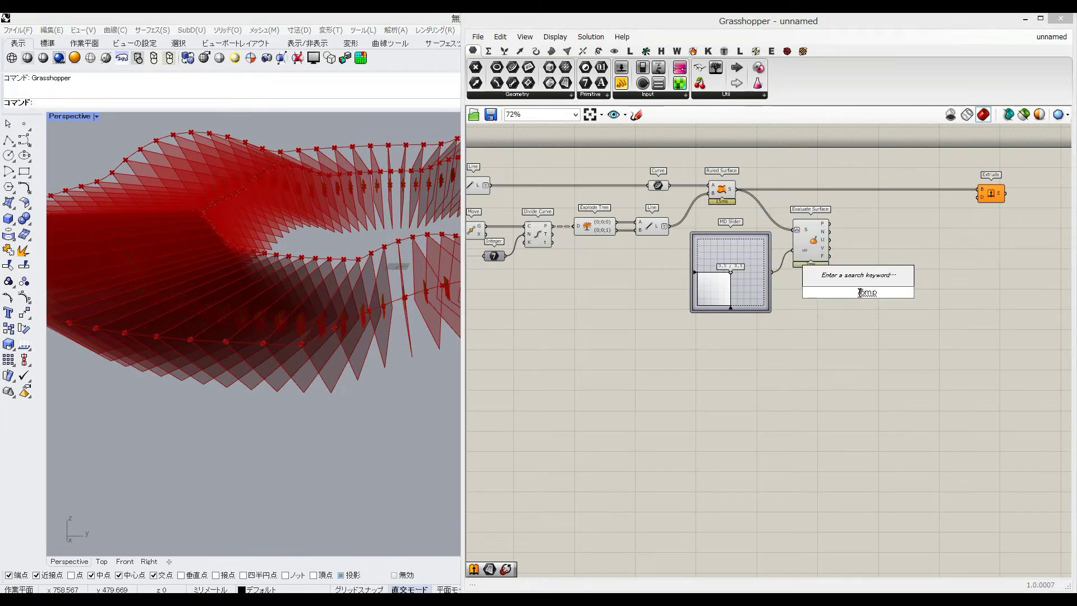
type("amp")
left_click(857, 282)
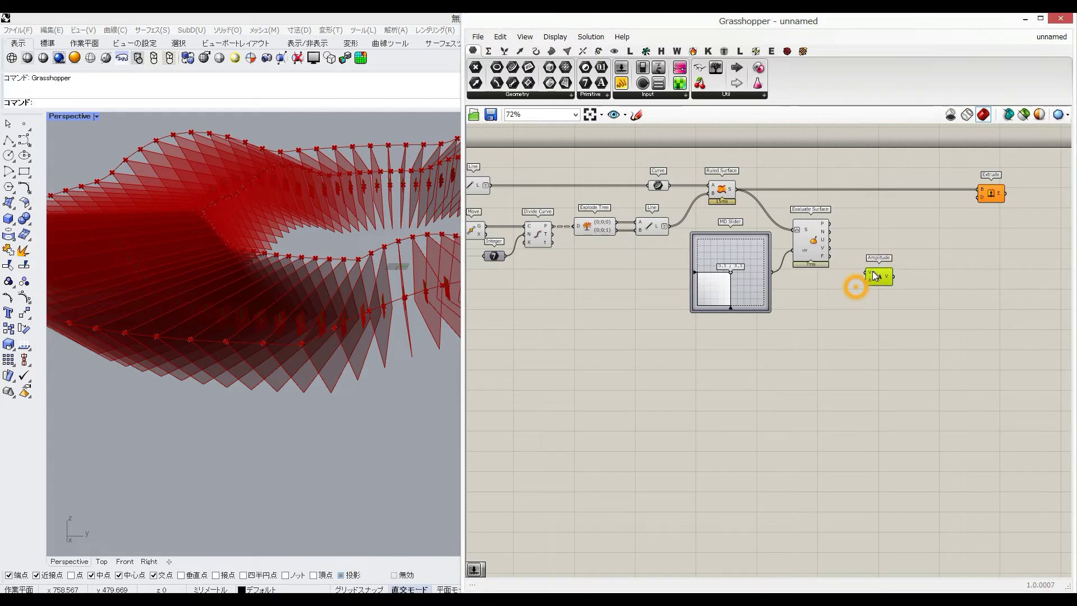
left_click_drag(831, 256, 854, 271)
left_click_drag(864, 278, 881, 264)
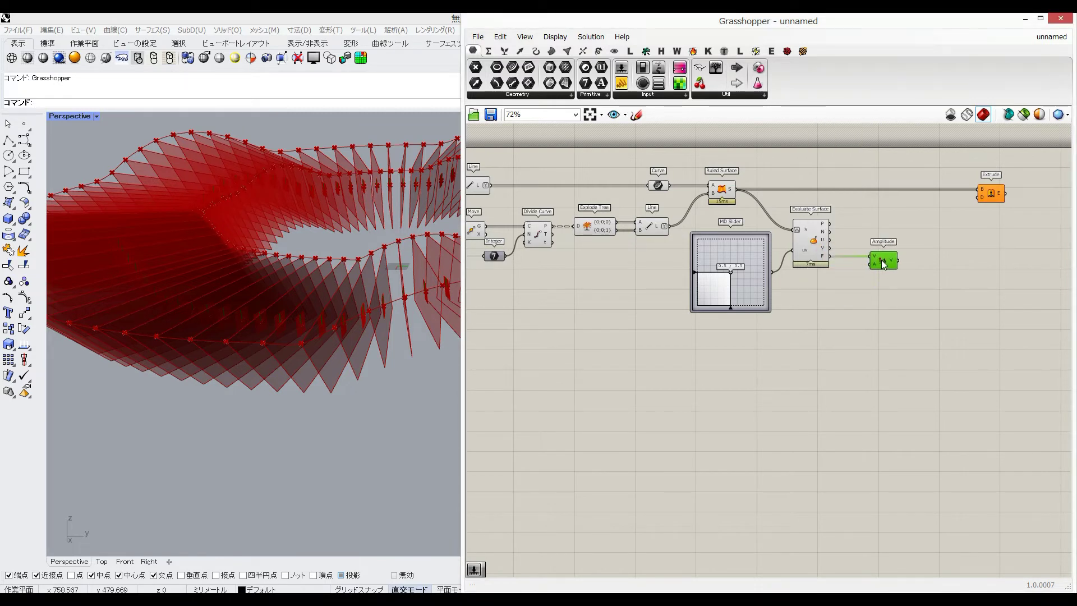
- Add a number slider set to 20 and connect it to the Amplitude component's amplitude input
double_click(802, 299)
type("20")
key("Return")
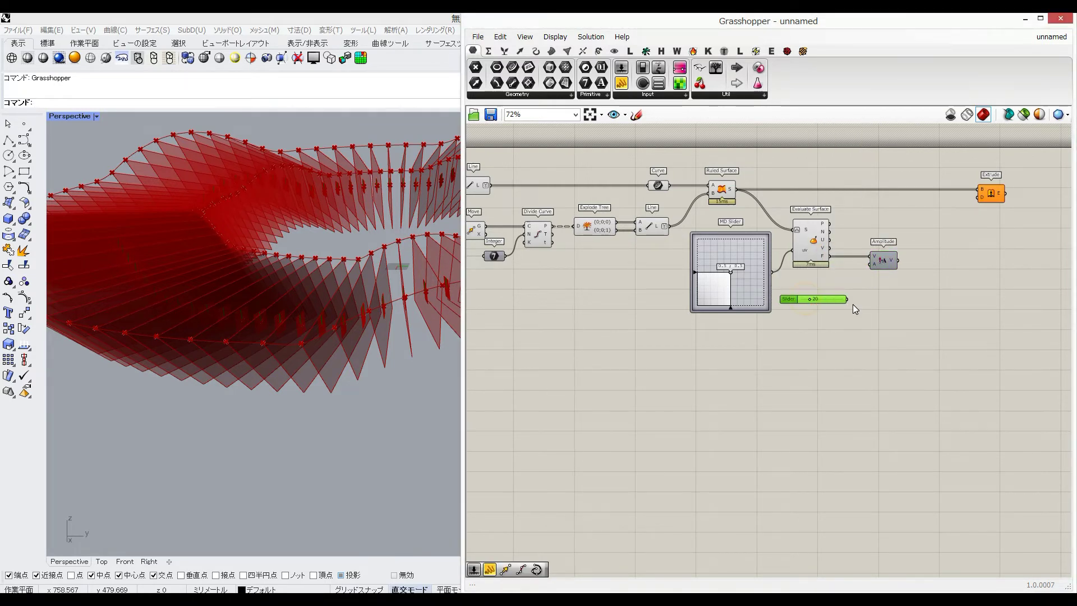
- Add a Reverse component after Amplitude, connect it to Extrude's direction input, and inspect the thickened fins
double_click(942, 254)
type("reve")
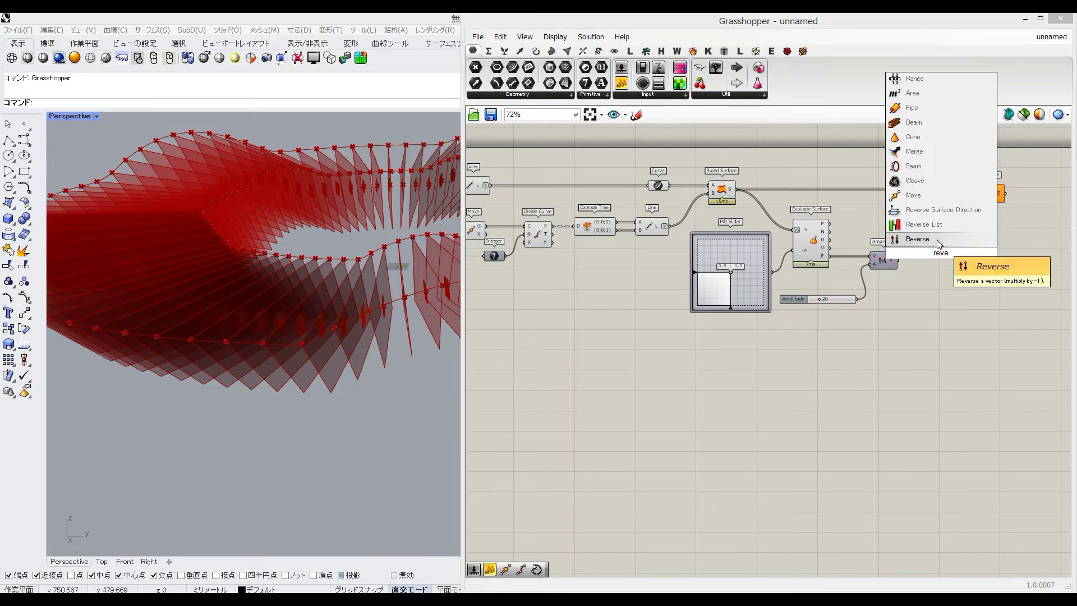
left_click(936, 240)
left_click_drag(897, 259, 926, 259)
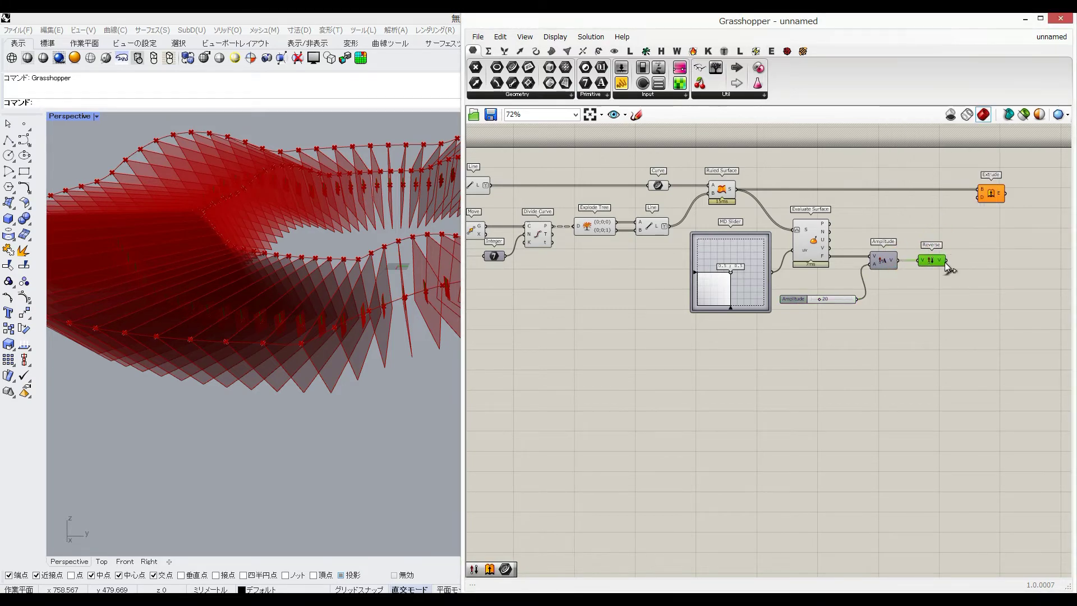
left_click_drag(975, 201, 977, 205)
left_click(996, 203)
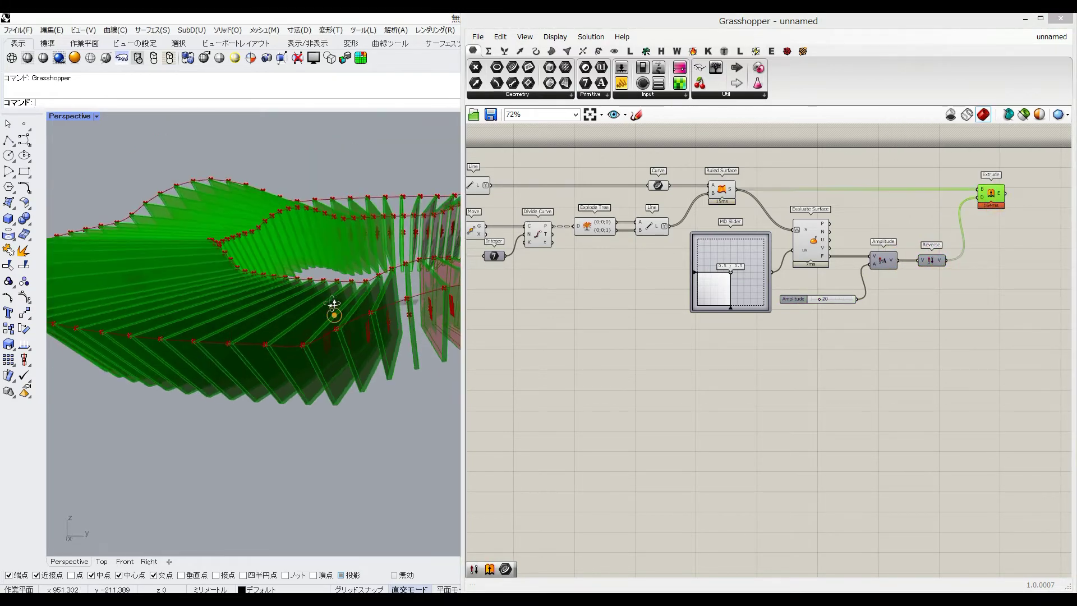
right_click_drag(333, 312, 362, 279)
scroll(325, 358, "up", 4)
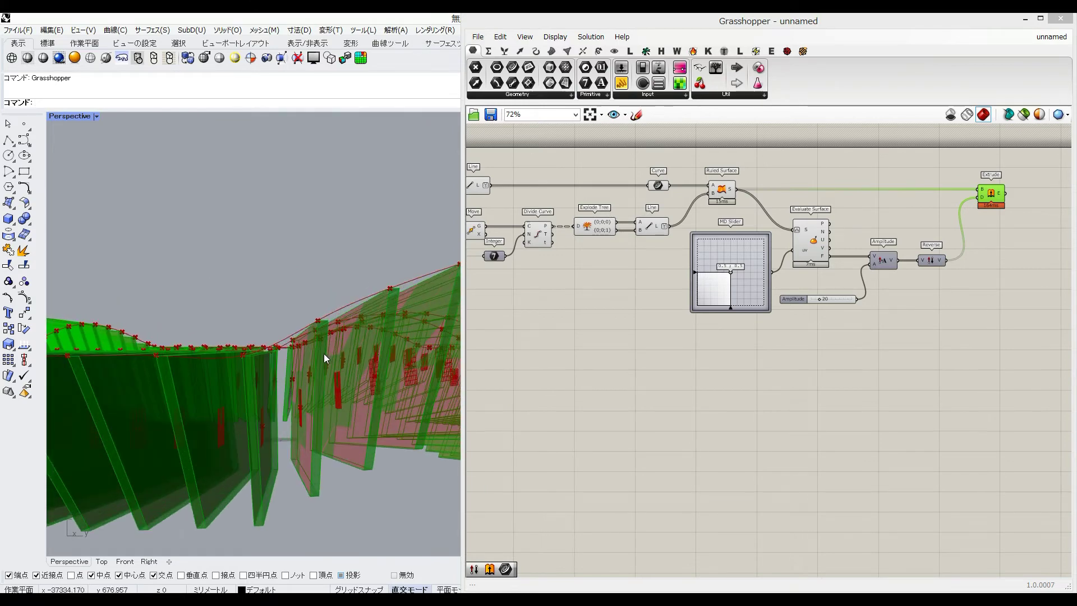
right_click_drag(324, 353, 365, 343)
left_click(940, 223)
- Place a Curve parameter below the Divide Curve component and connect the Move component's geometry output to it
scroll(938, 221, "down", 1)
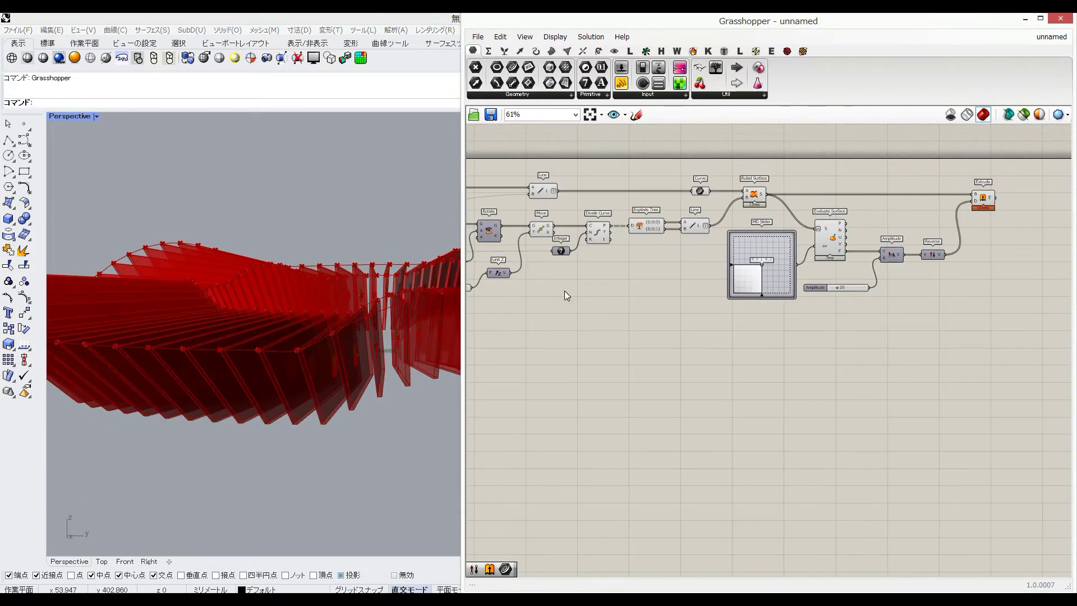
right_click_drag(564, 291, 668, 276)
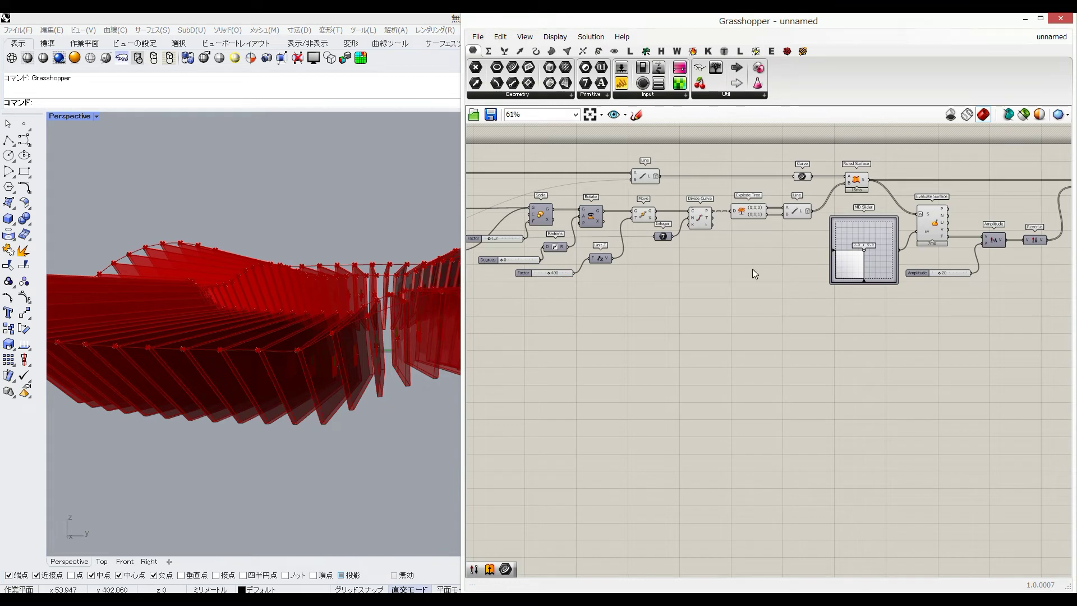
right_click_drag(669, 239, 680, 239)
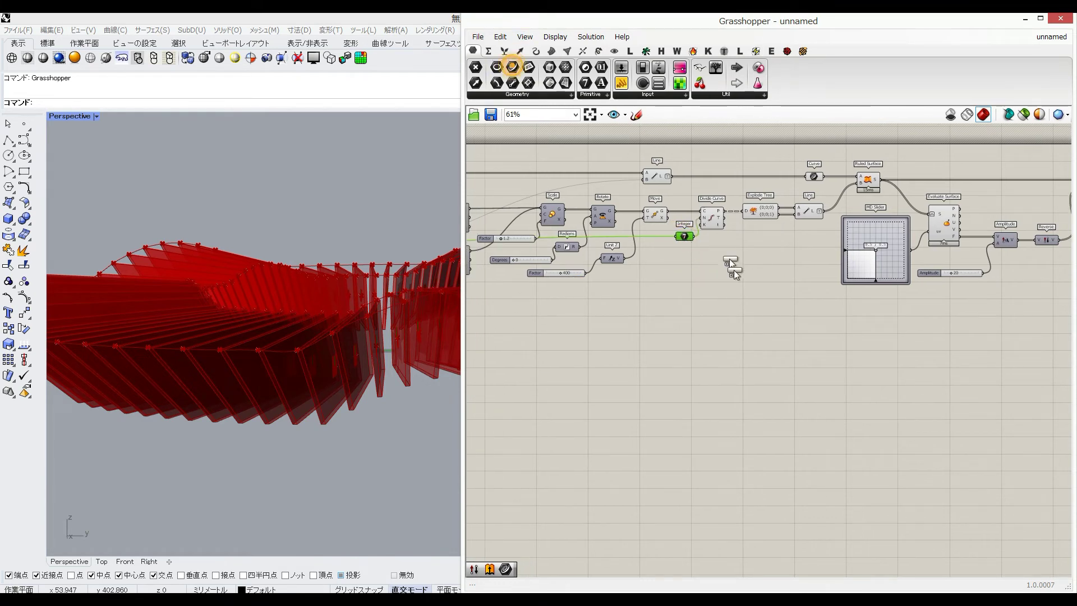
left_click_drag(734, 271, 745, 345)
left_click(658, 216)
- Add two stacked List Item components and connect the new Curve parameter to the list input of each
double_click(859, 325)
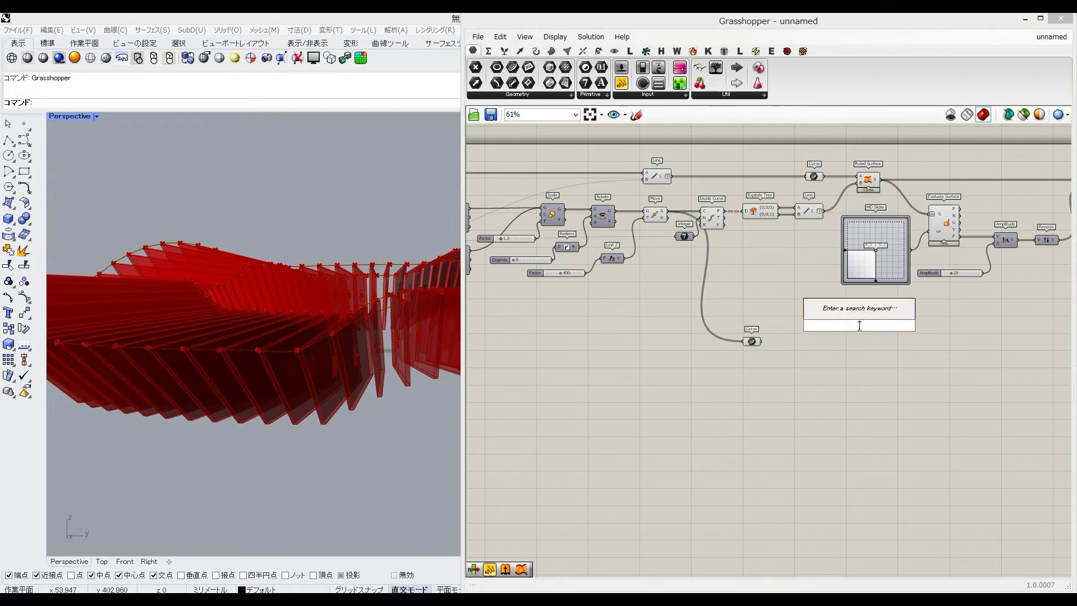
type("list item")
key("Return")
left_click(859, 326)
key("ctrl+c")
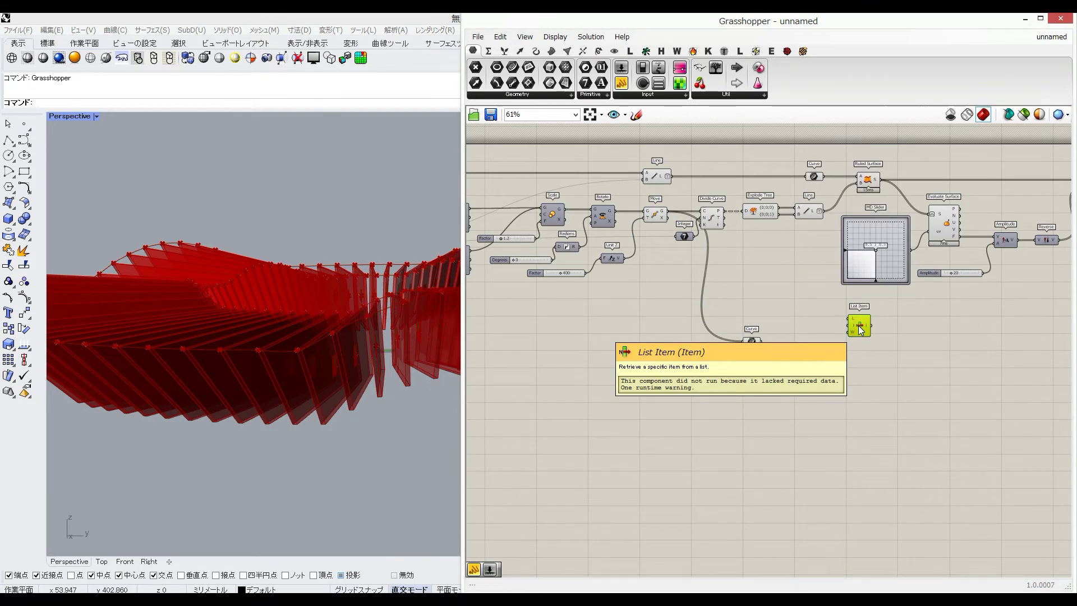
key("ctrl+v")
left_click_drag(859, 327, 798, 384)
left_click_drag(865, 326, 840, 347)
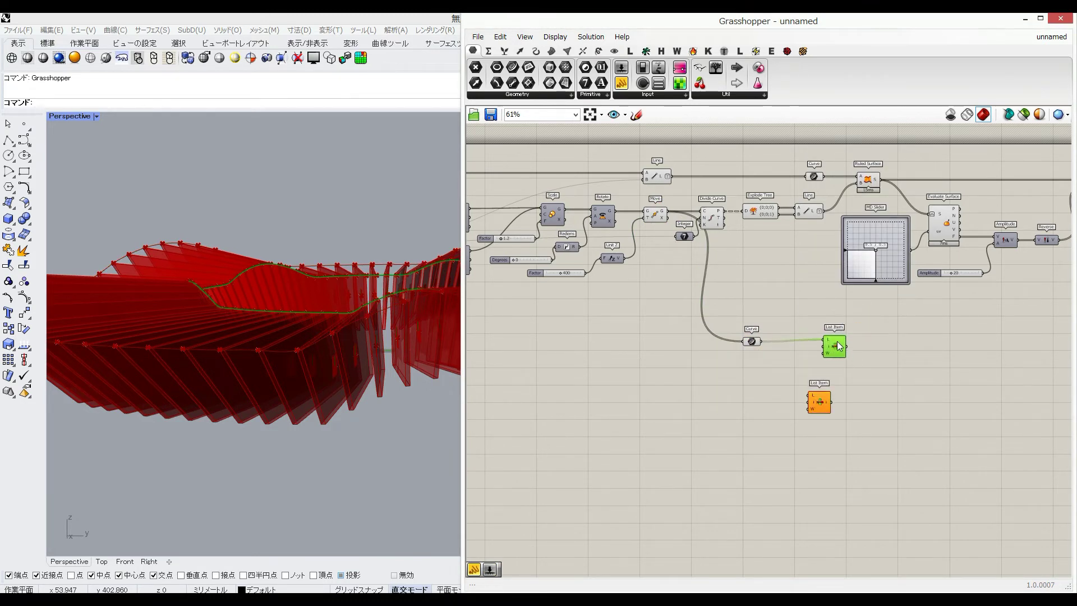
right_click_drag(391, 285, 474, 347)
left_click_drag(819, 401, 838, 384)
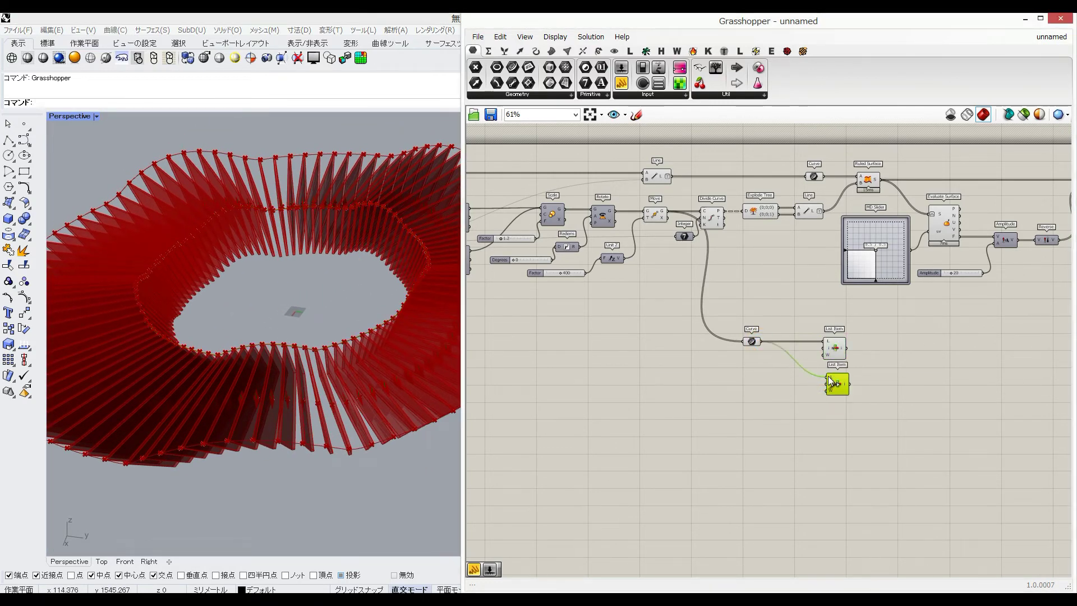
- Add a panel containing 1 and connect it to the index input of the lower List Item
double_click(809, 384)
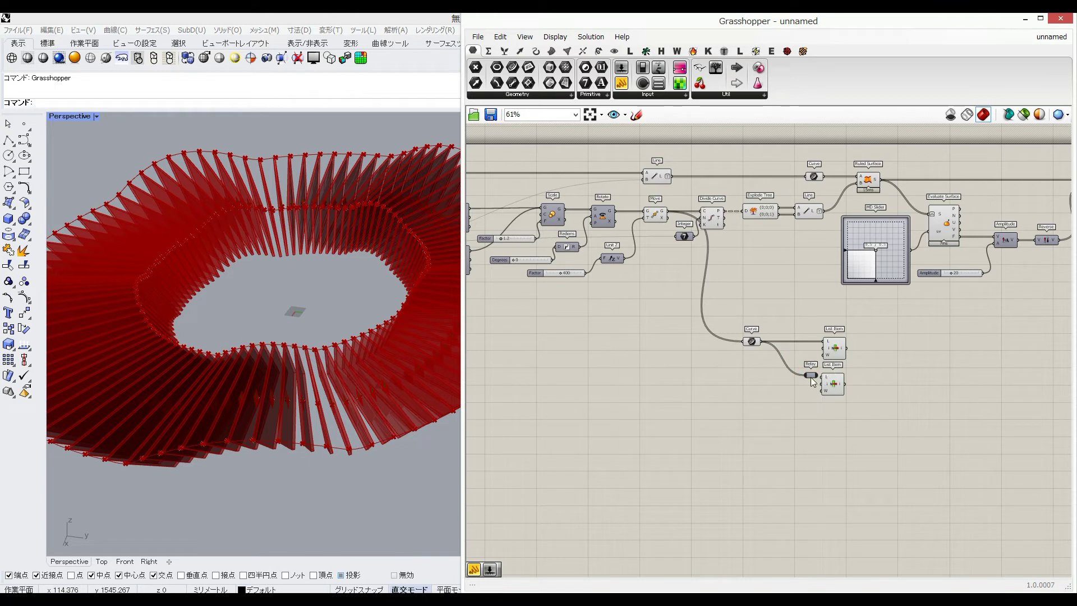
double_click(803, 391)
type("\"1")
key("Return")
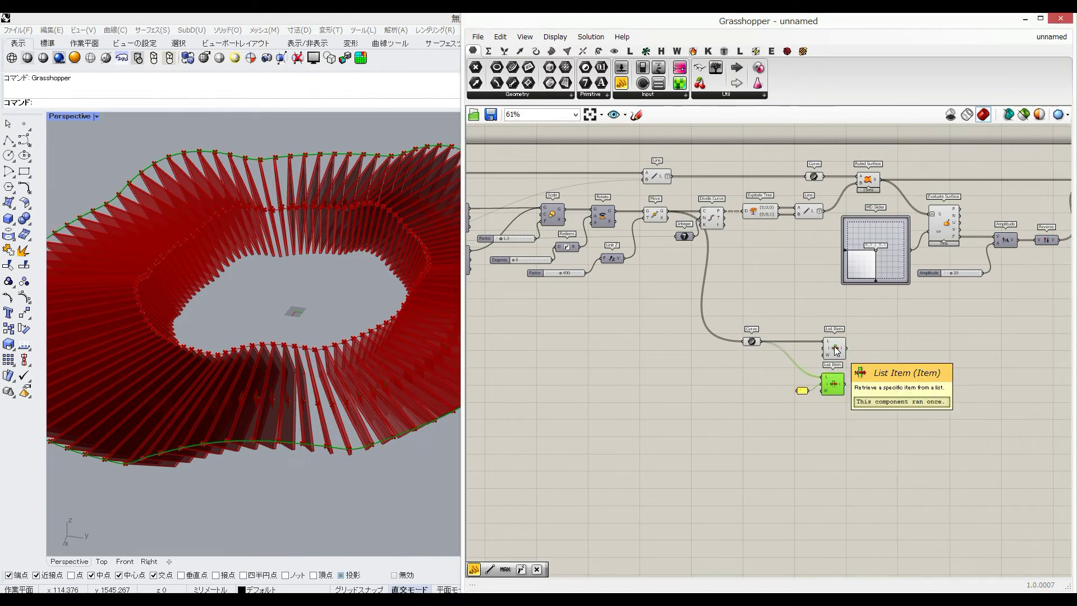
- Add a Ruled Surface component spanning the curves from the two List Item components
left_click(881, 351)
double_click(880, 351)
type("ruled")
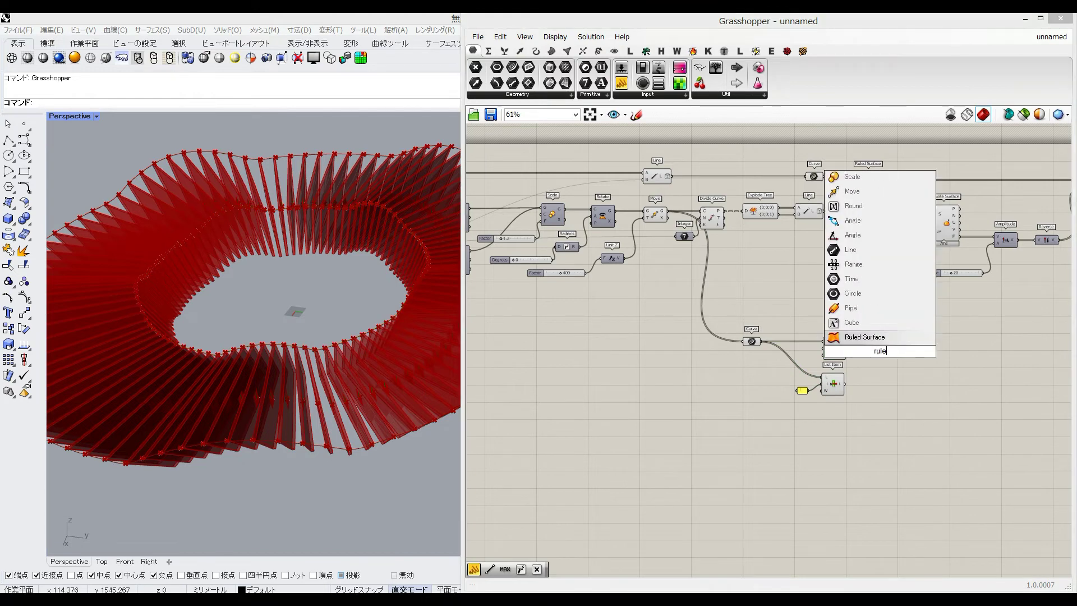
key("Return")
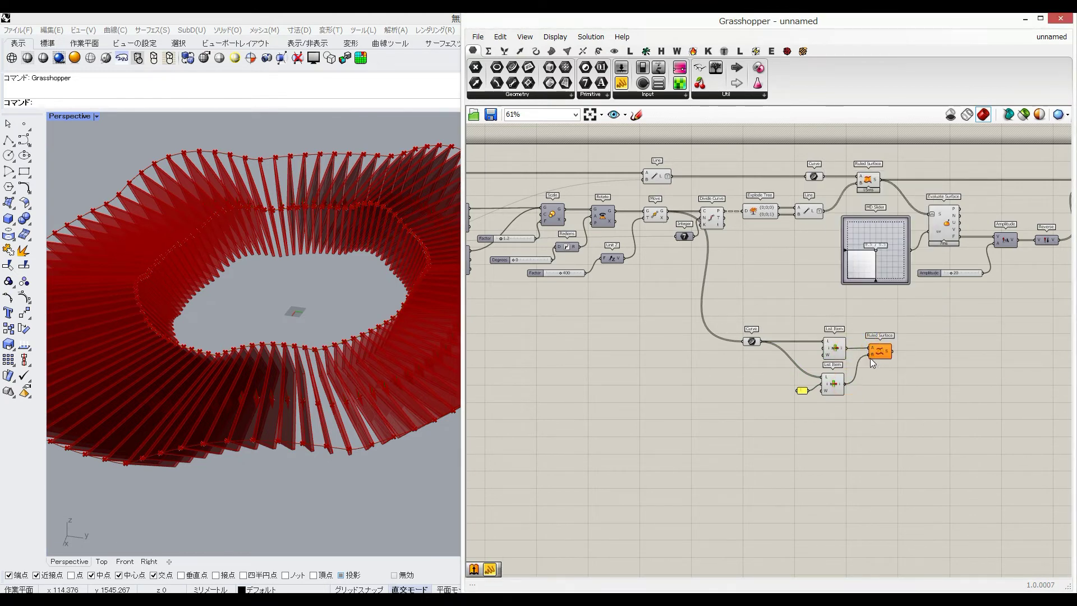
left_click_drag(879, 352, 879, 358)
right_click_drag(258, 325, 261, 289)
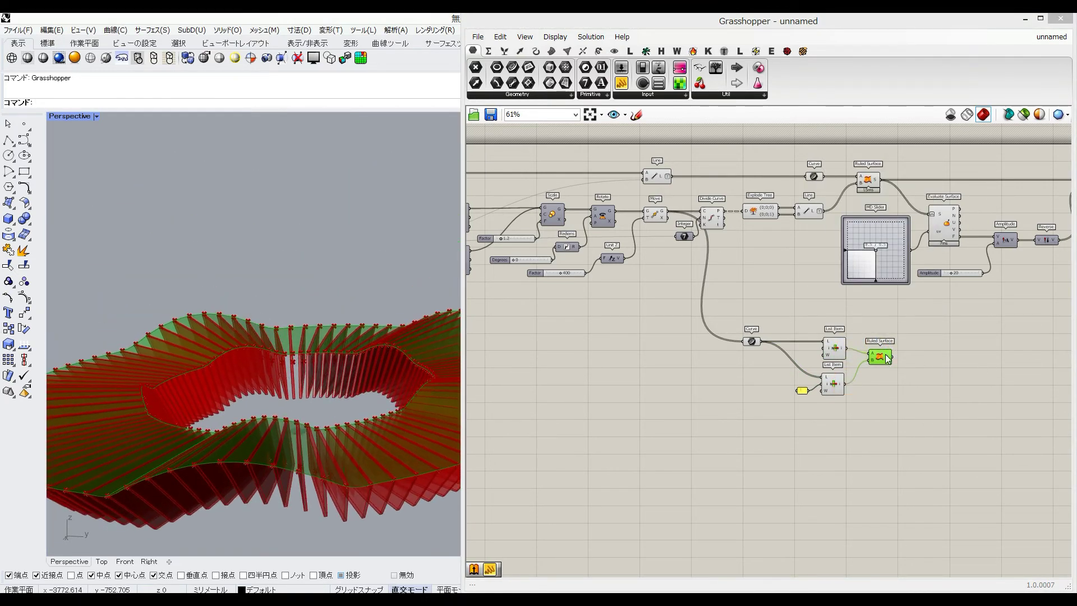
- Add an Extrude component fed by the lower Ruled Surface and align it beneath the existing Extrude component
double_click(956, 354)
type("extru")
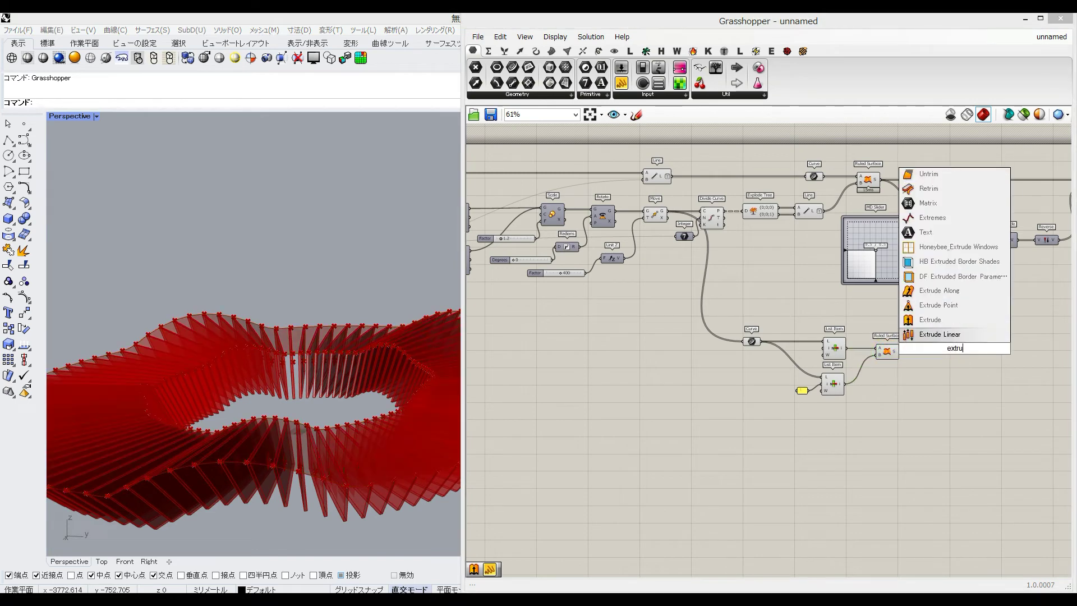
left_click(958, 319)
right_click_drag(960, 318, 771, 320)
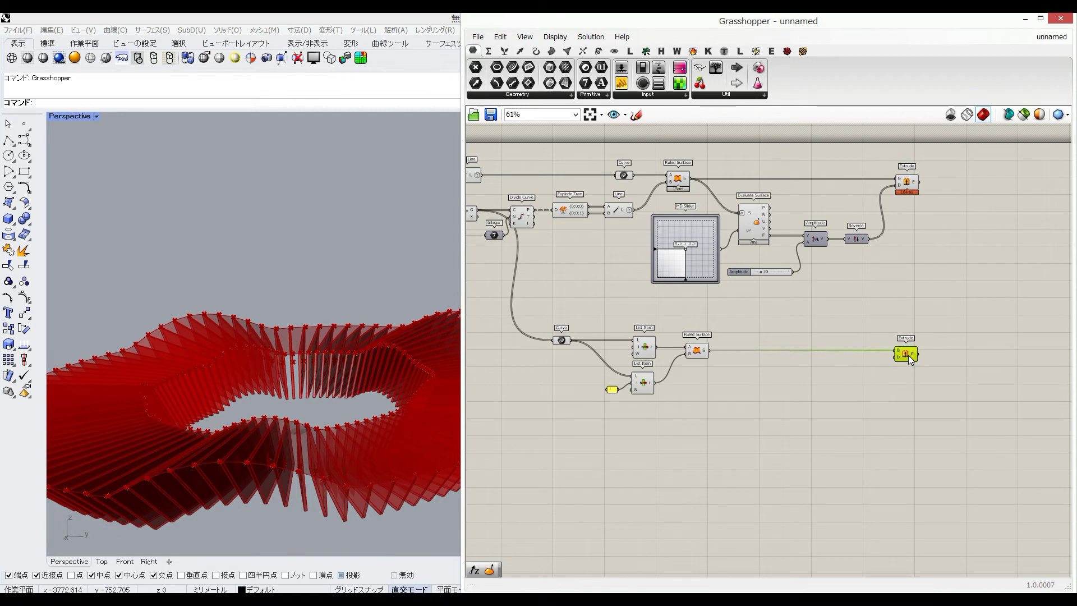
left_click_drag(956, 378, 901, 167)
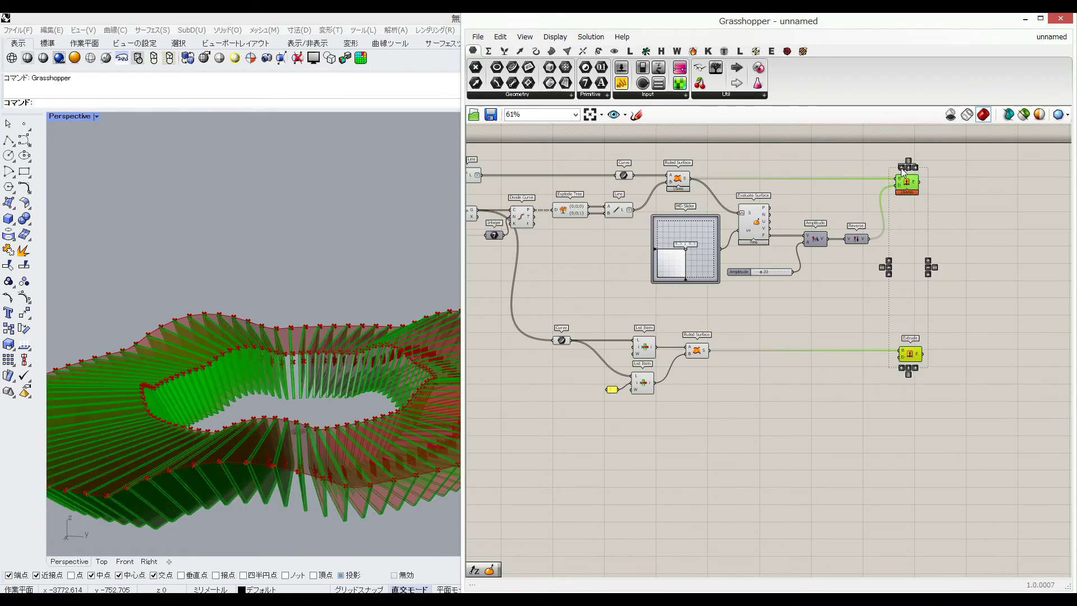
left_click(931, 242)
- Add a Unit Z vector driven by a factor slider of 20 and connect it to the lower Extrude's direction input
double_click(812, 372)
type("z")
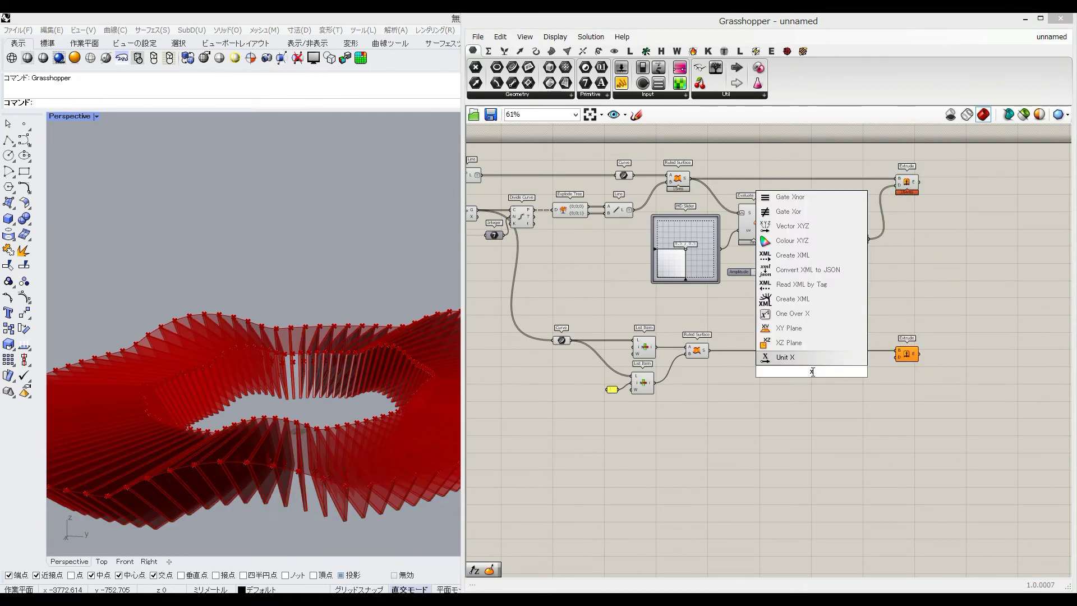
key("Return")
left_click_drag(813, 372, 856, 375)
double_click(815, 381)
type("number slider")
key("Return")
left_click(907, 353)
- Add a Merge component and connect the upper Extrude to its D1 input and the lower Extrude to D2
double_click(957, 296)
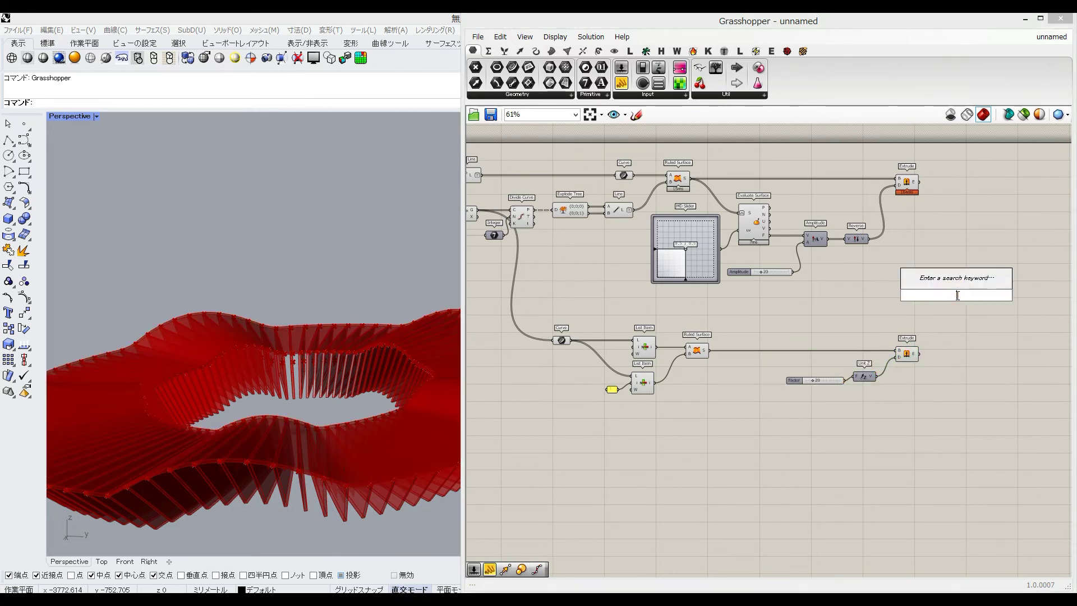
type("merge")
key("Return")
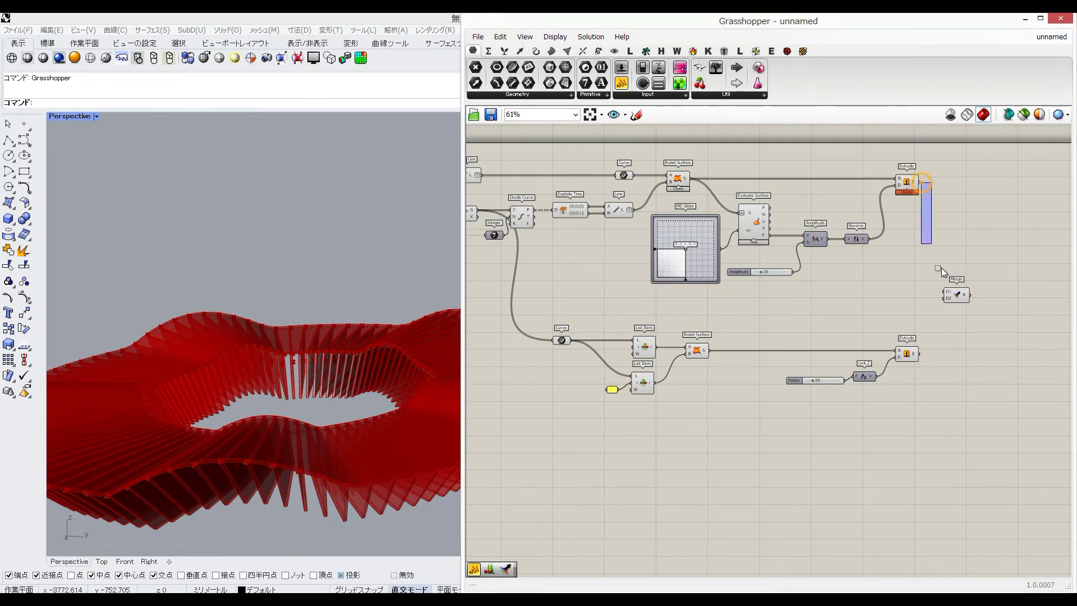
left_click_drag(951, 289, 977, 278)
scroll(975, 280, "up", 5)
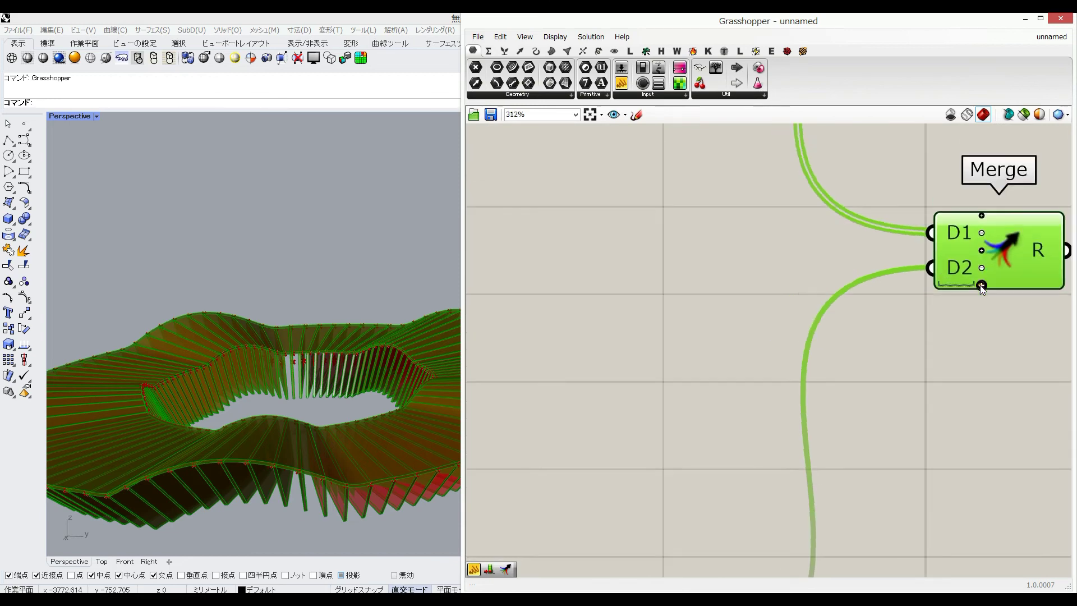
scroll(954, 294, "down", 8)
left_click(895, 278)
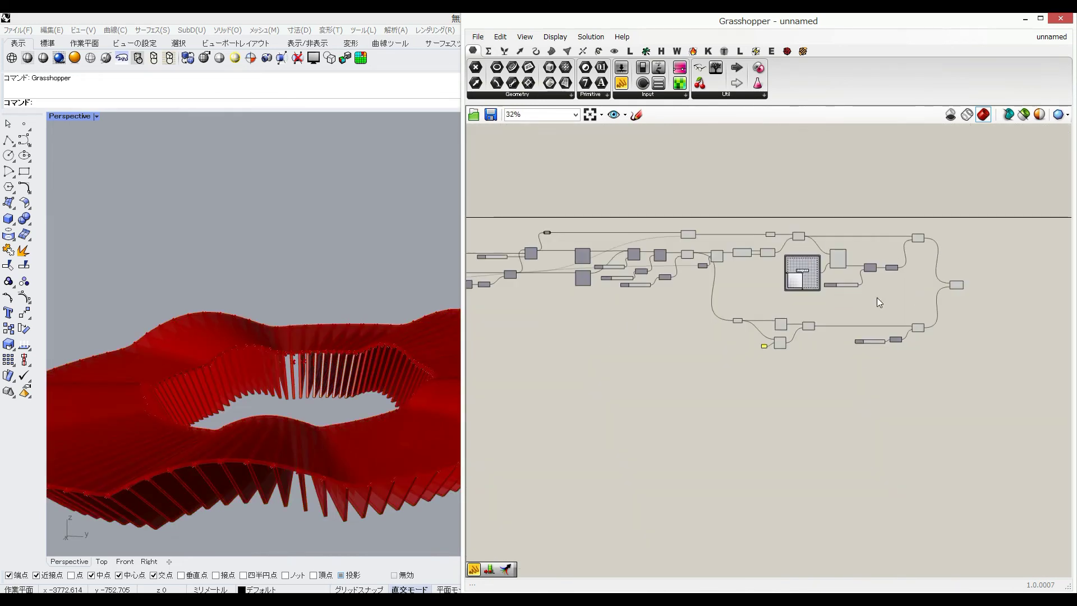
- Turn off the preview of all components in the definition except Merge
scroll(897, 351, "down", 2)
left_click_drag(1016, 354, 549, 217)
middle_click(647, 216)
left_click(679, 180)
left_click(969, 306)
- Widen the Rhino viewport, inspect the whole ring in perspective, and select the Merge component to highlight its geometry
right_click_drag(971, 308, 704, 299)
scroll(678, 298, "up", 5)
left_click_drag(463, 307, 574, 308)
right_click_drag(267, 295, 261, 331)
scroll(260, 331, "down", 4)
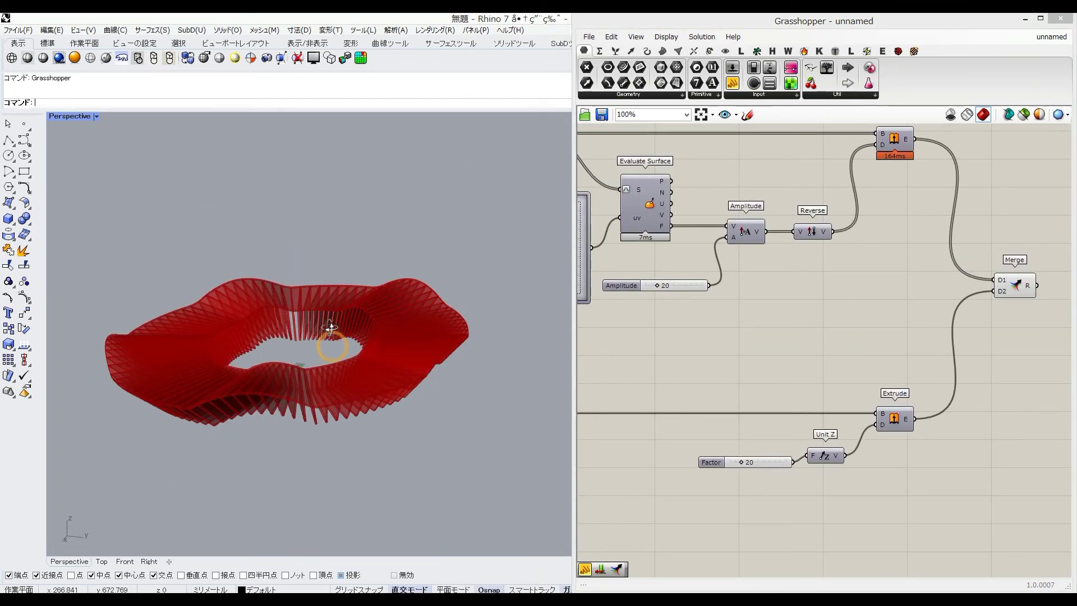
right_click_drag(329, 333, 331, 309)
left_click(1002, 288)
- Review the definition from Merge back to the base circle, checking the rotation and wave-count sliders and the ring from a higher angle
right_click_drag(682, 306, 857, 300)
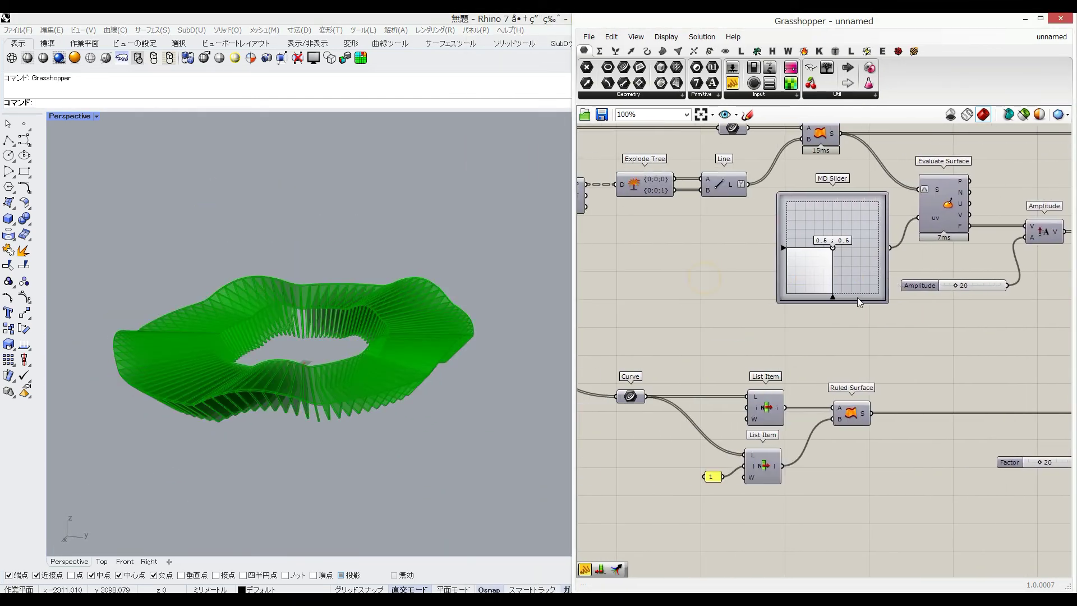
right_click_drag(634, 289, 831, 273)
right_click_drag(611, 275, 827, 294)
right_click_drag(664, 285, 742, 298)
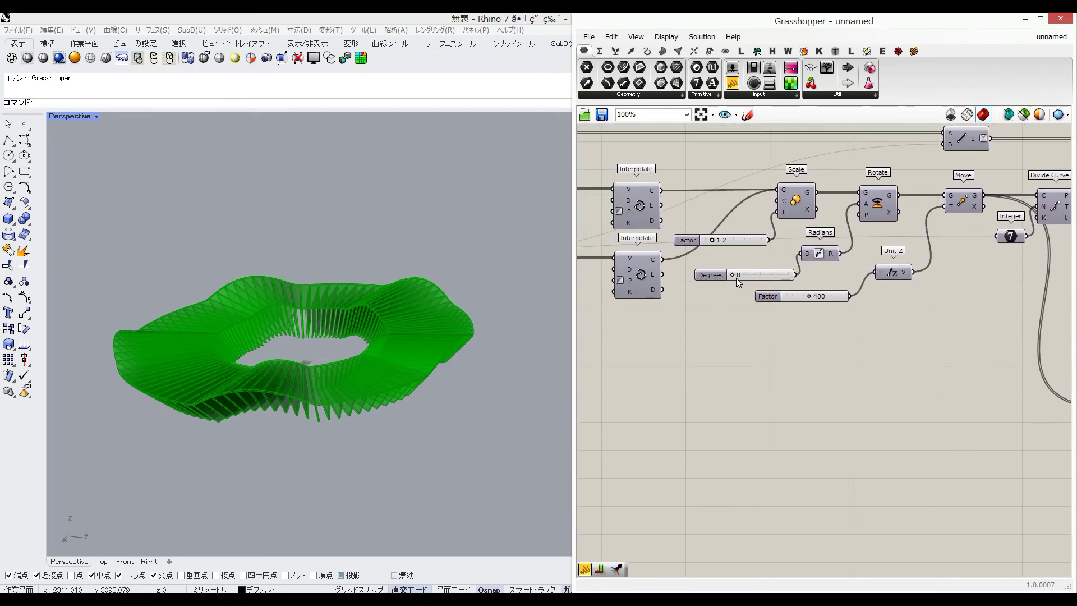
left_click_drag(732, 276, 725, 275)
right_click_drag(689, 318, 838, 305)
right_click_drag(732, 301, 784, 298)
right_click_drag(629, 292, 861, 289)
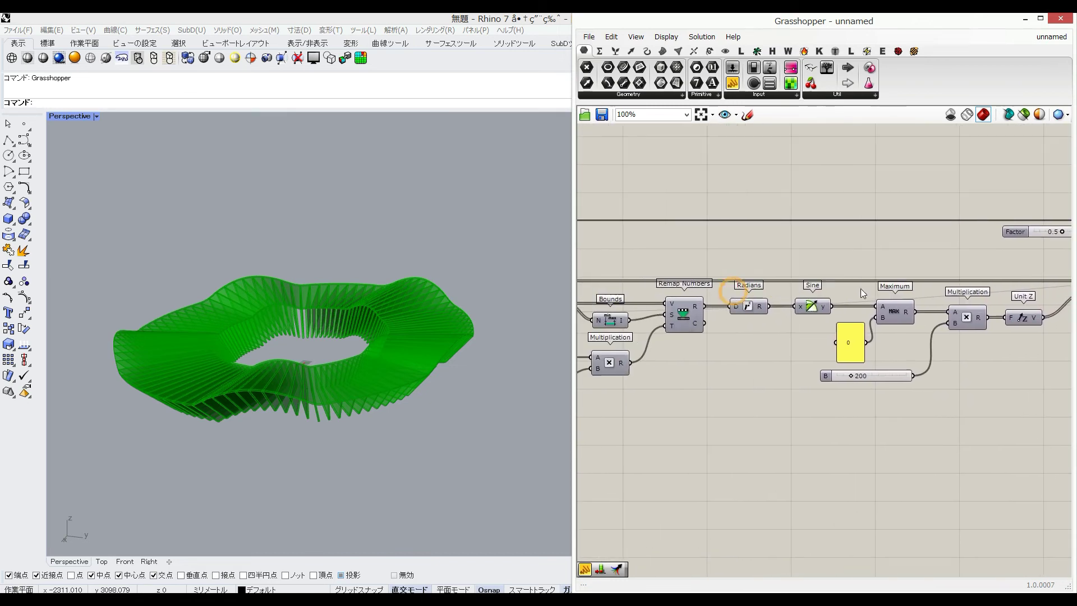
right_click_drag(662, 301, 835, 300)
mouse_move(690, 359)
left_mouse_down()
mouse_move(667, 359)
mouse_move(708, 359)
mouse_move(696, 362)
left_mouse_up()
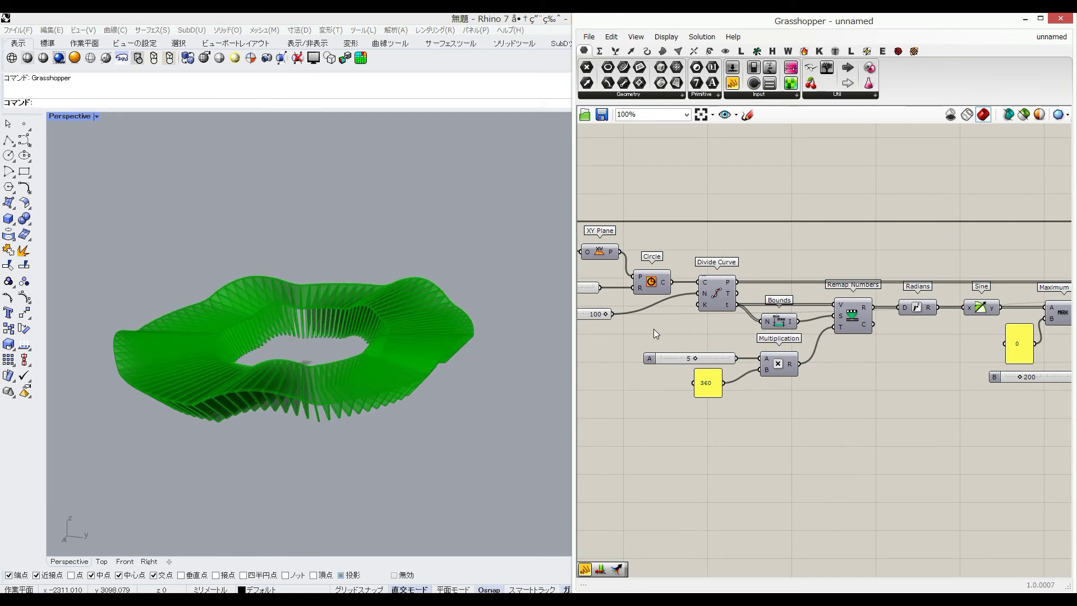
left_click(661, 401)
right_click_drag(436, 331, 438, 375)
right_click_drag(677, 357, 752, 399)
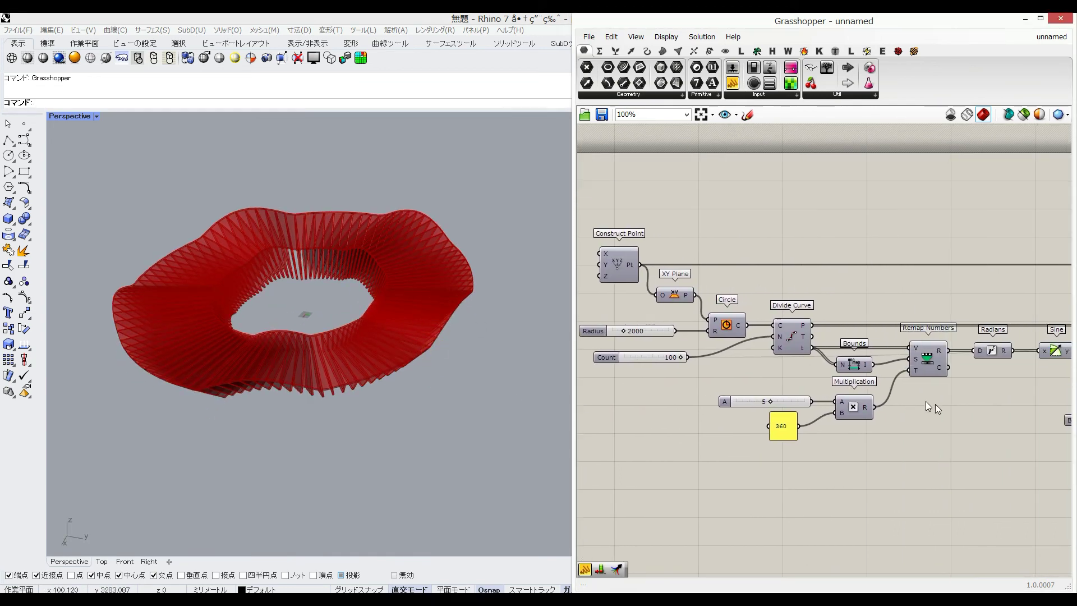
- Review the definition forward from the Remap Numbers component to the ruled surfaces and the extrusion inputs
right_click_drag(934, 403, 757, 375)
right_click_drag(1023, 389, 719, 371)
right_click_drag(937, 371, 691, 370)
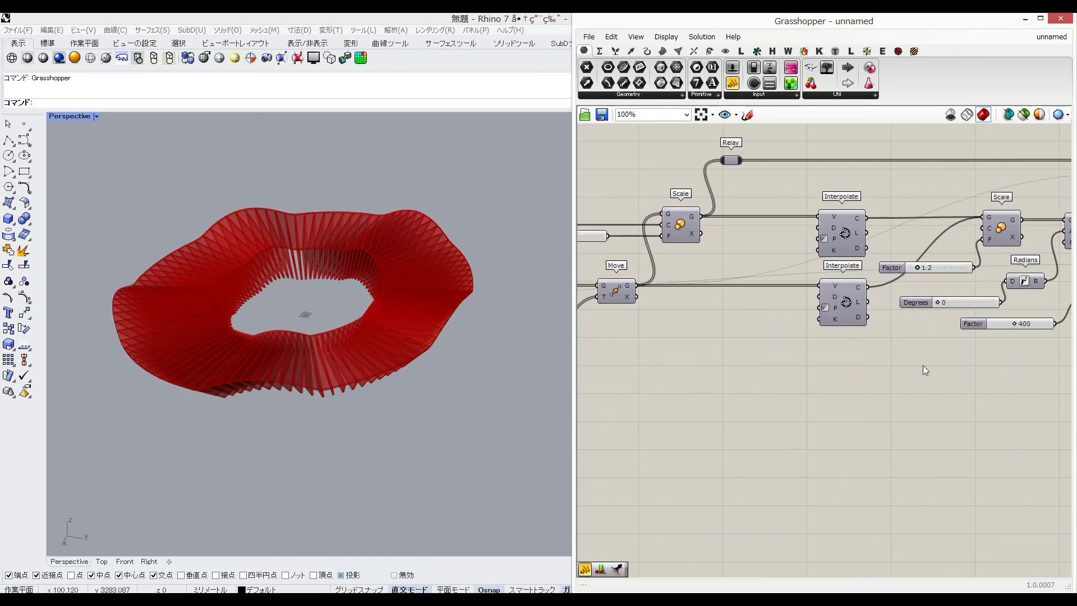
right_click_drag(976, 373, 748, 385)
right_click_drag(956, 389, 701, 387)
right_click_drag(1002, 378, 782, 372)
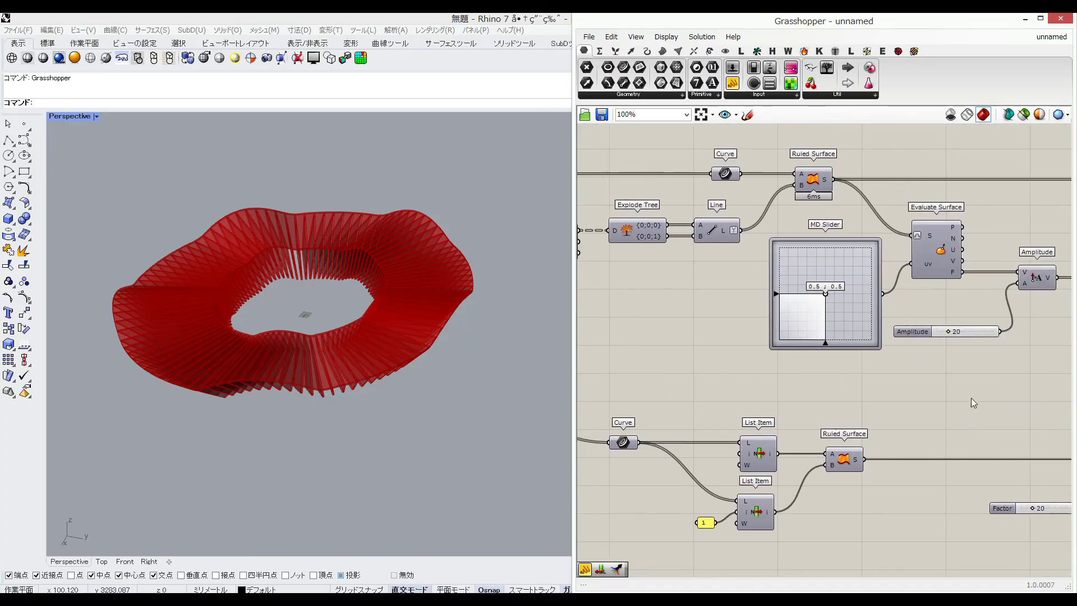
right_click_drag(971, 401, 824, 391)
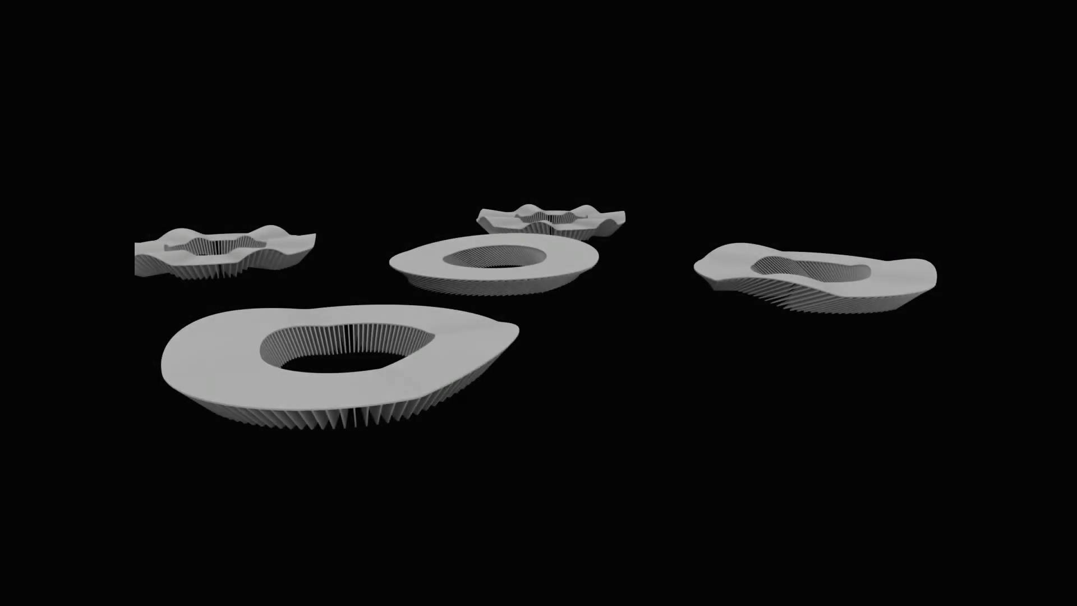